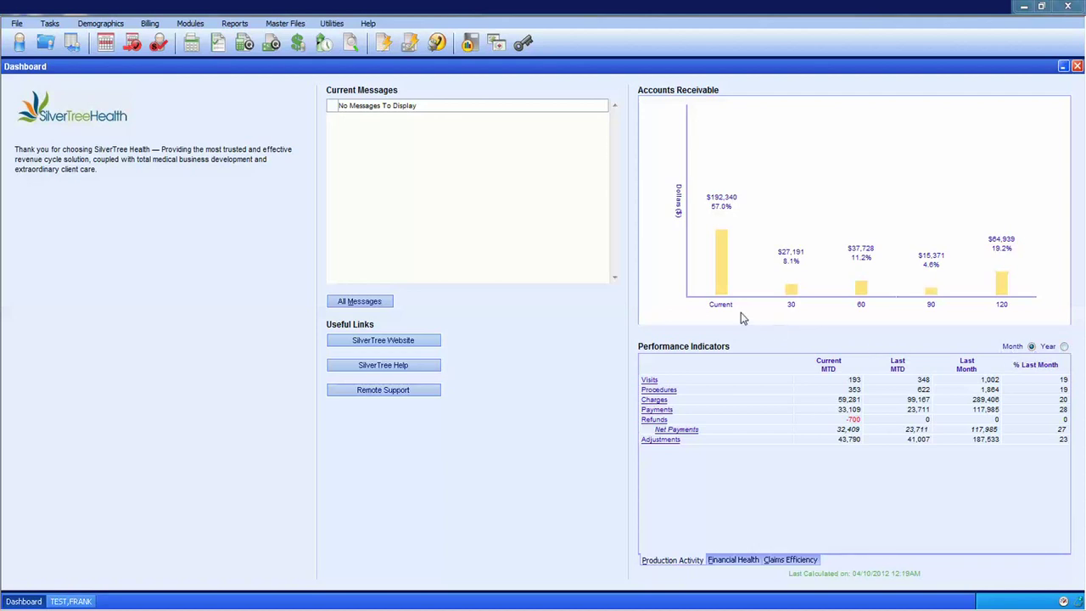
pyautogui.click(235, 24)
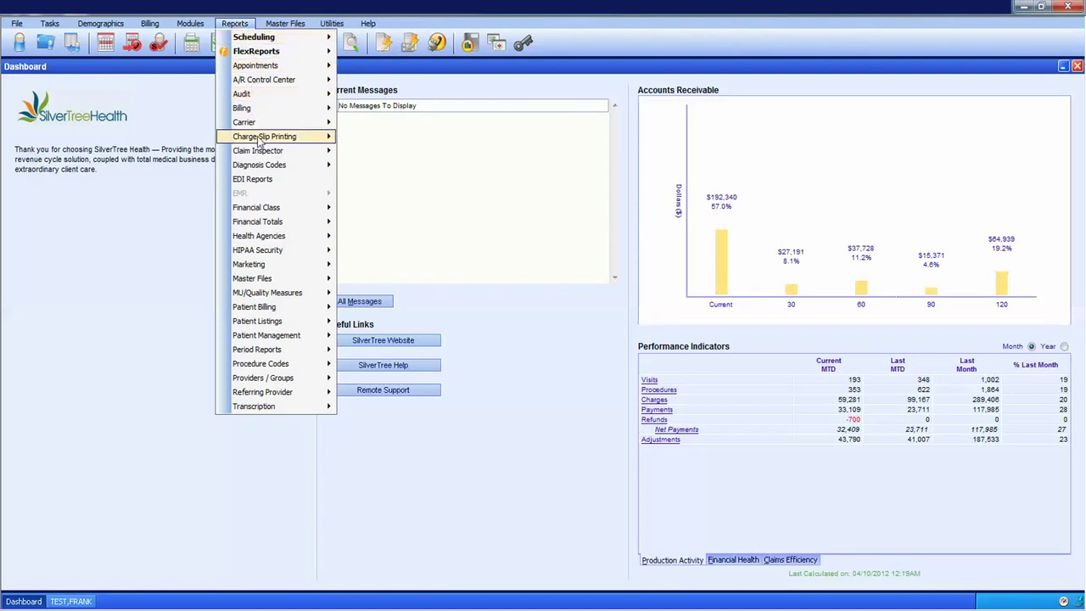
pyautogui.moveTo(268, 228)
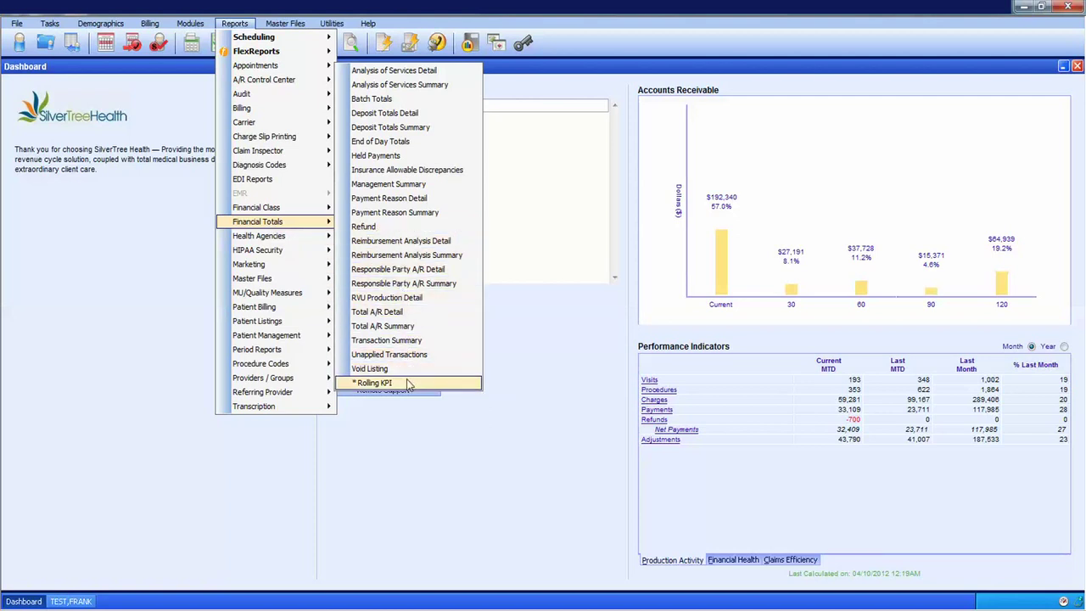
pyautogui.click(407, 464)
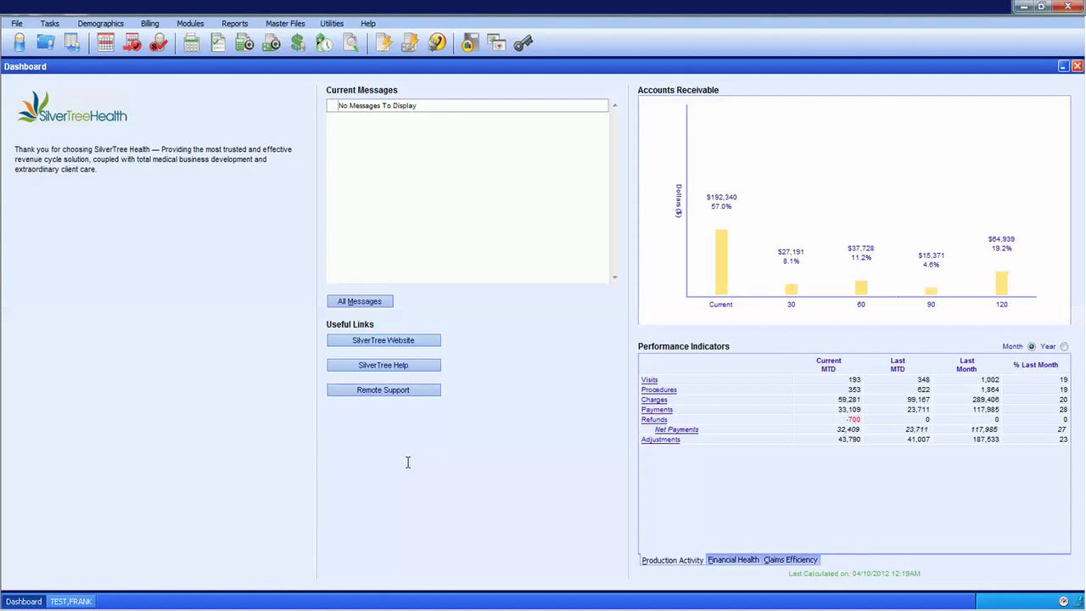
# Step: Open the patient record and review the responsible party details and the insurance subscriber ID, group number and copay
pyautogui.click(20, 43)
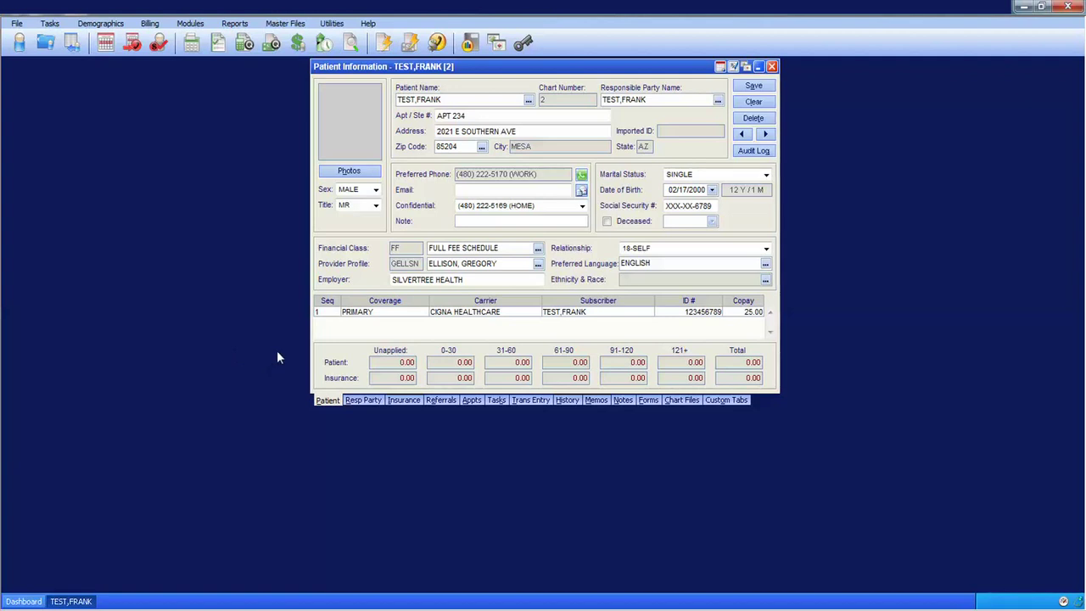
pyautogui.click(364, 401)
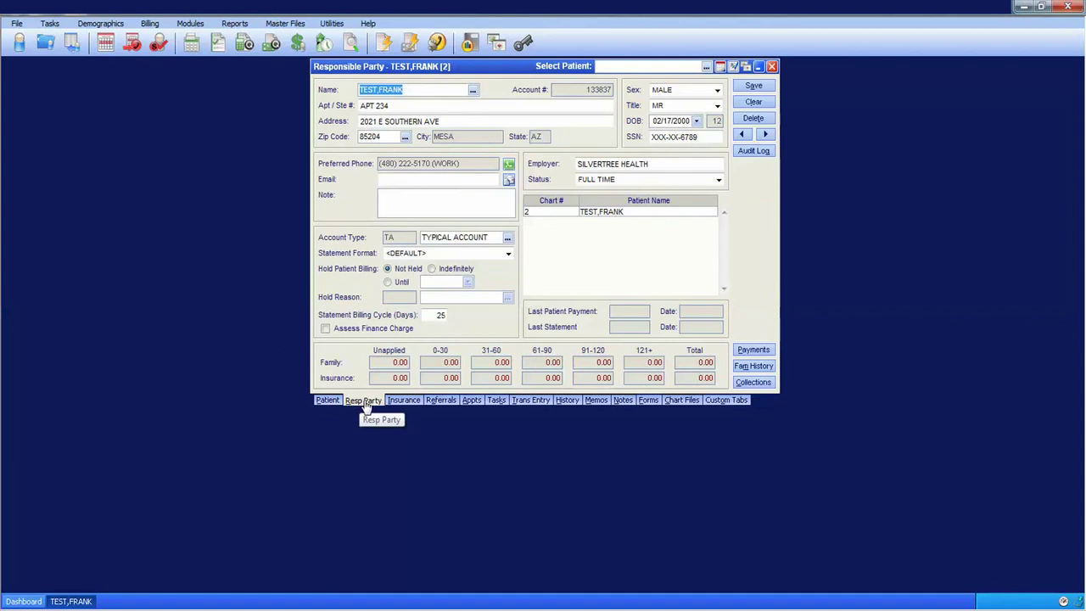
pyautogui.click(405, 404)
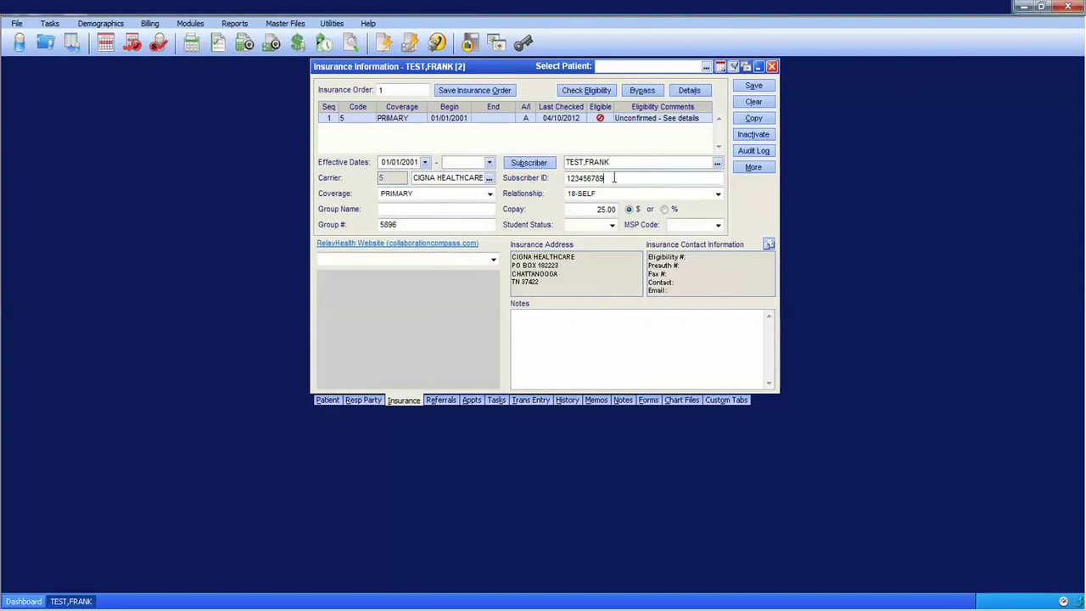
pyautogui.moveTo(614, 178); pyautogui.dragTo(547, 174)
pyautogui.moveTo(425, 225); pyautogui.dragTo(370, 225)
pyautogui.moveTo(594, 209); pyautogui.dragTo(619, 210)
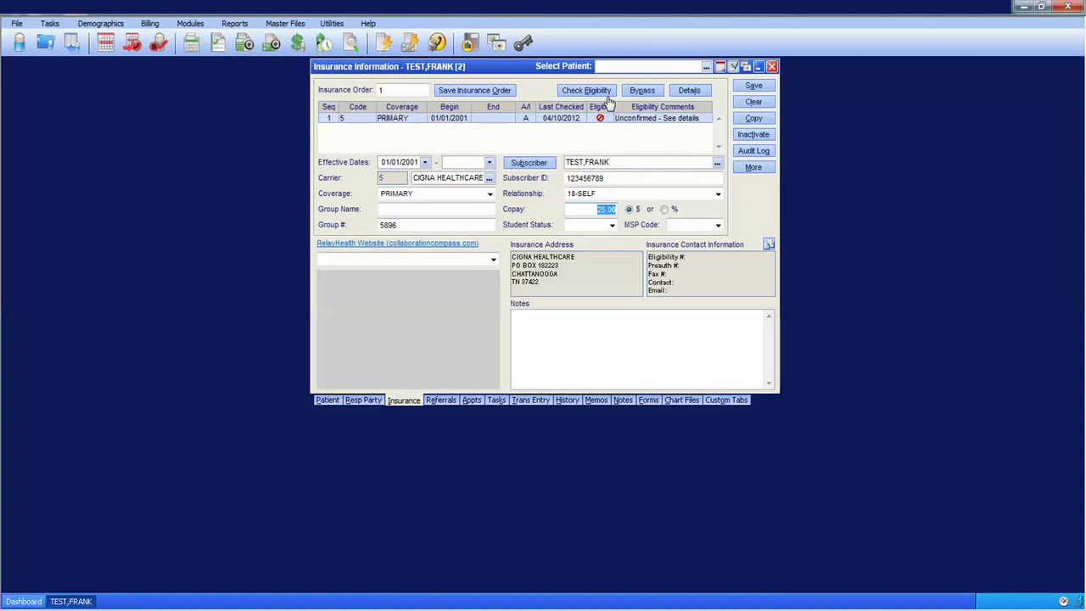
# Step: Review the patient's referrals, appointment history, tasks, transaction entry, notes and chart files
pyautogui.click(441, 406)
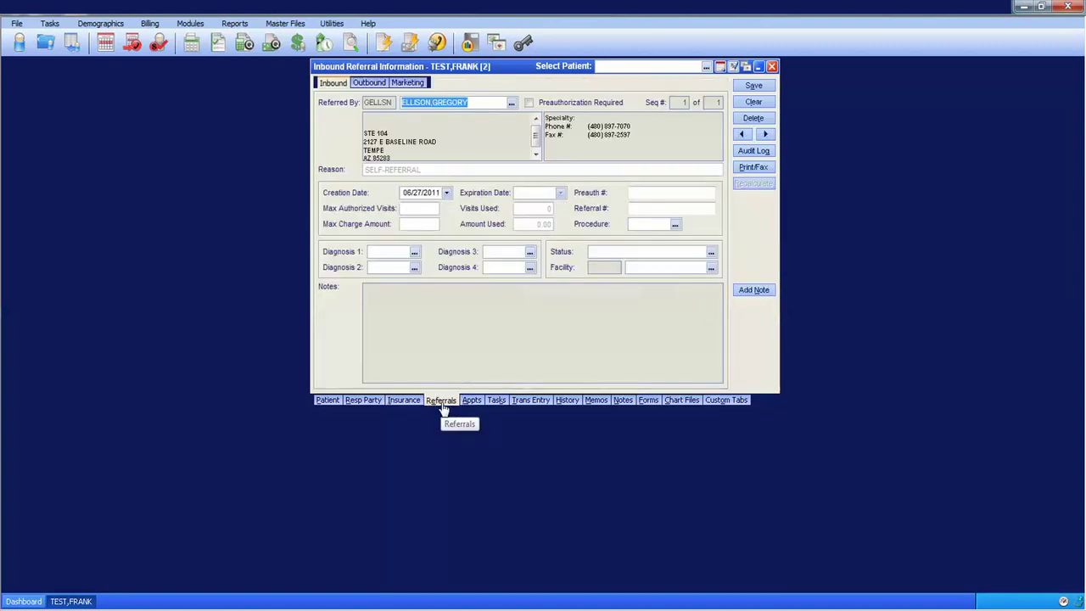
pyautogui.click(472, 401)
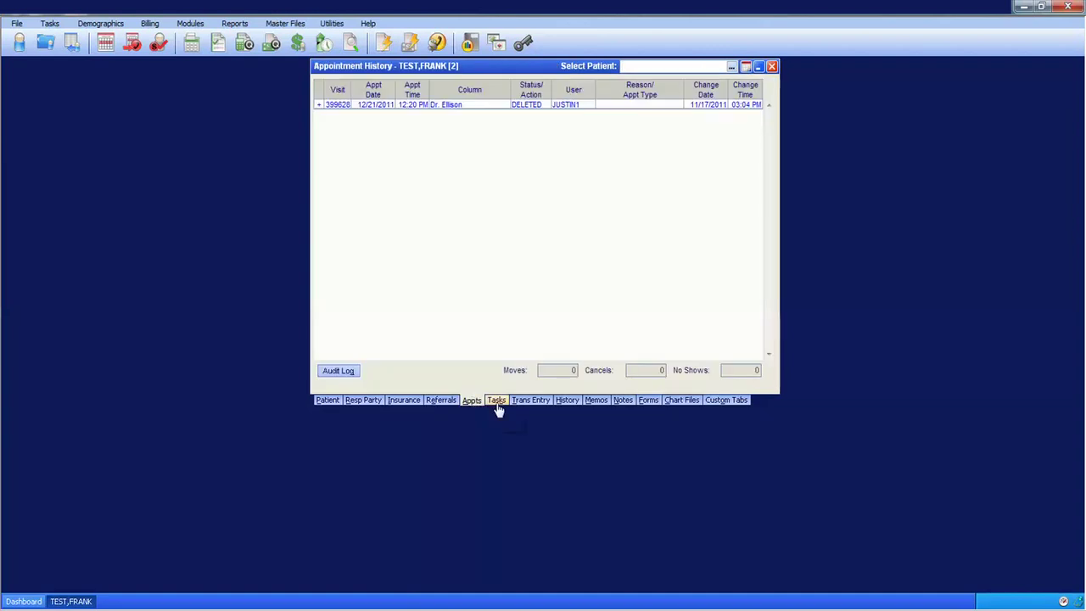
pyautogui.click(498, 405)
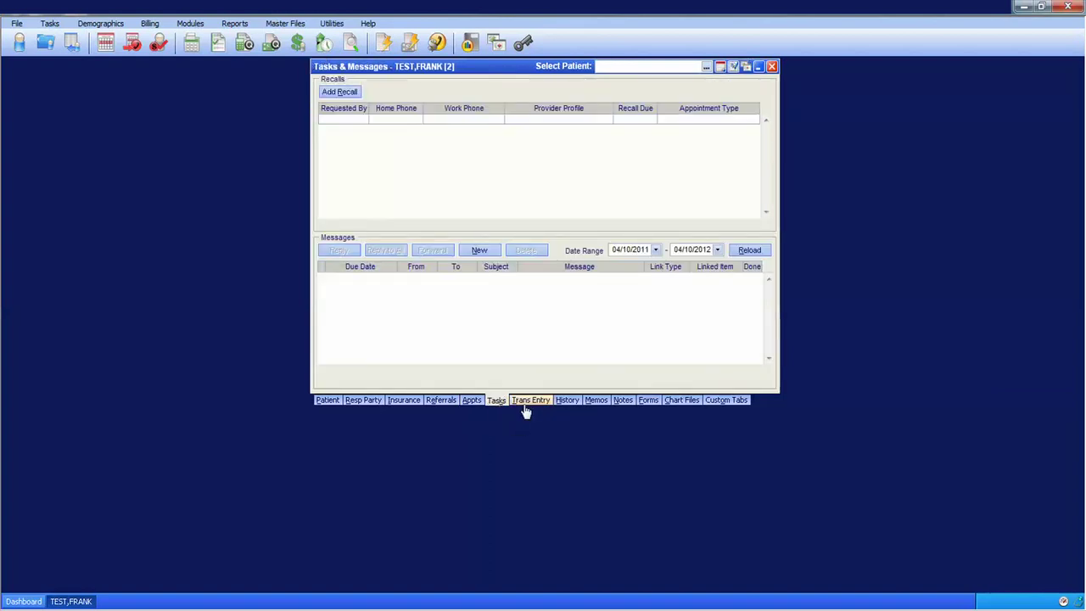
pyautogui.click(522, 405)
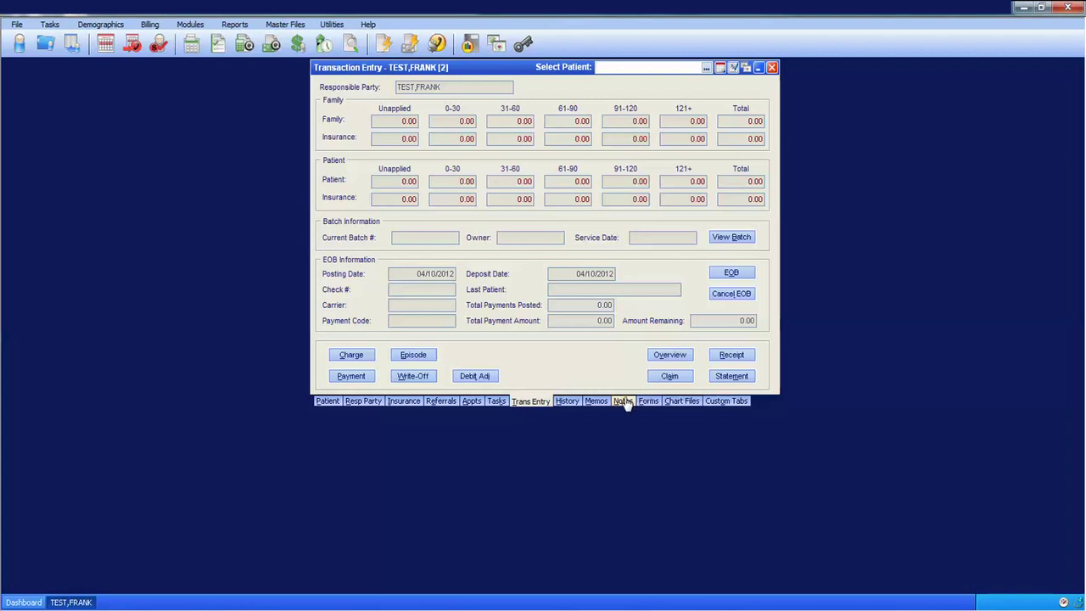
pyautogui.click(623, 402)
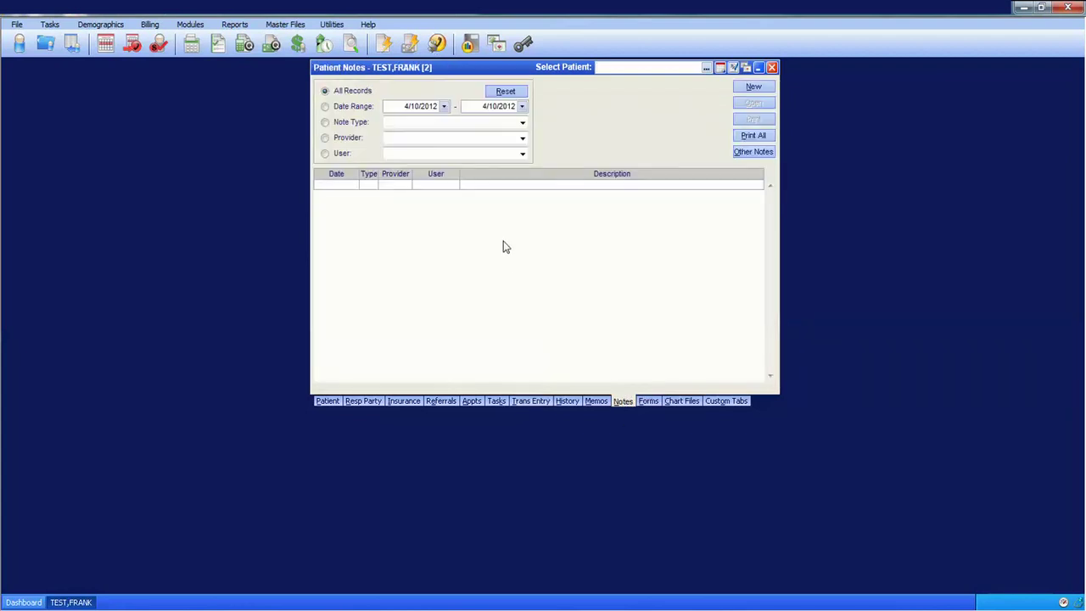
pyautogui.click(677, 404)
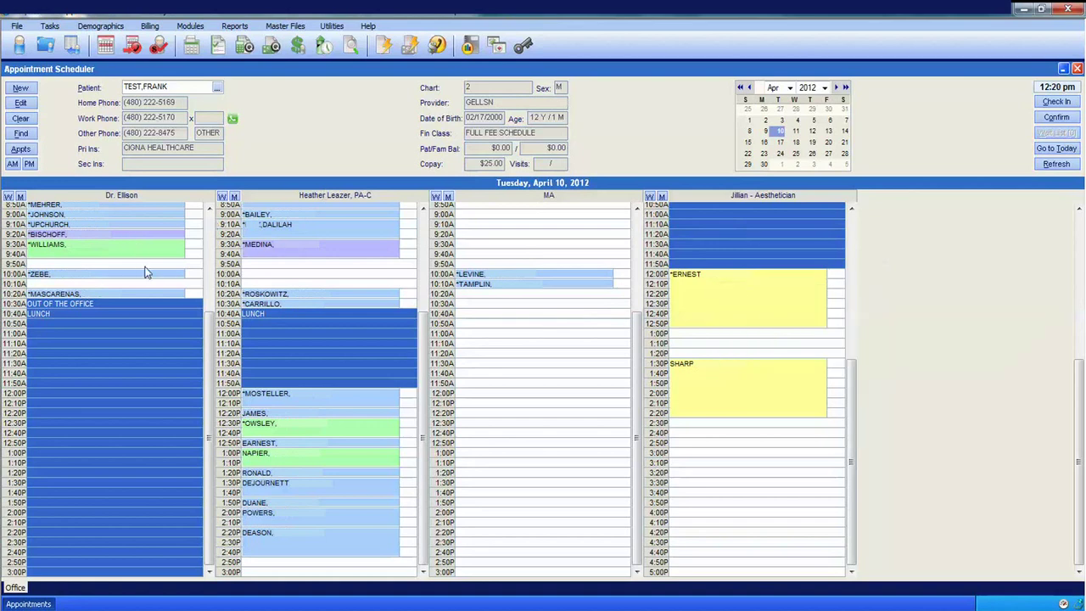
# Step: Try to mark the 2:20 PM appointment in the PA-C's column as a no-show with the reason WANTS TO RESCHEDULE
pyautogui.moveTo(168, 337)
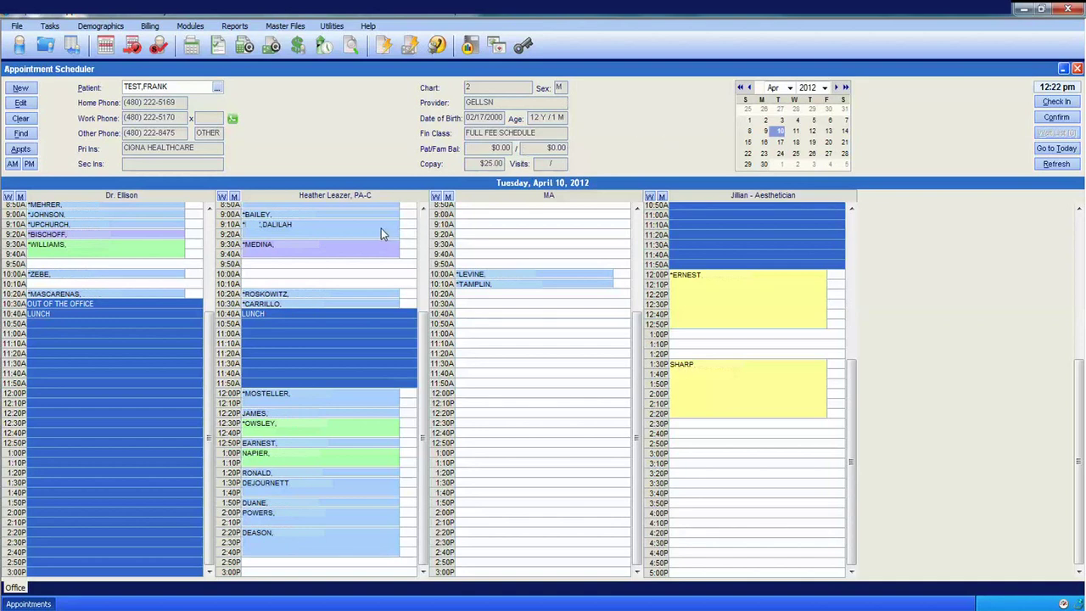
pyautogui.moveTo(381, 228)
pyautogui.rightClick(330, 536)
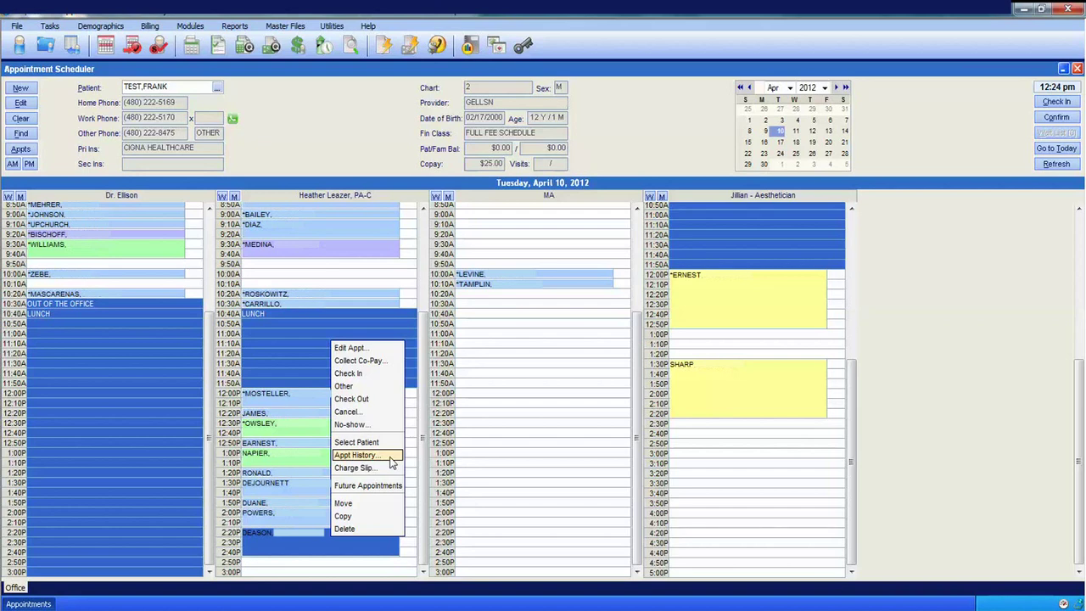
pyautogui.rightClick(348, 546)
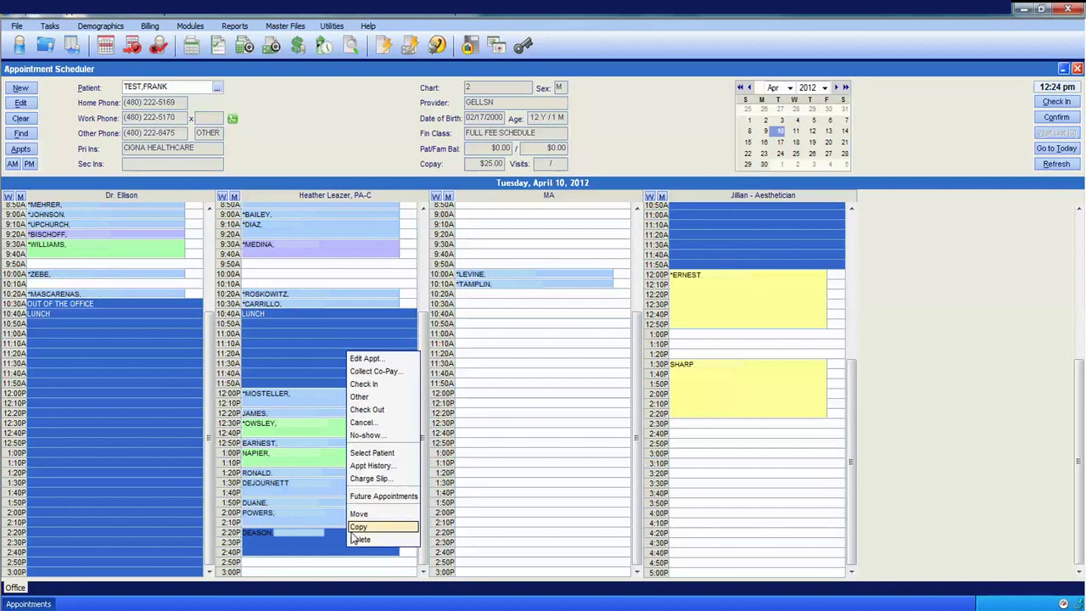
pyautogui.click(386, 437)
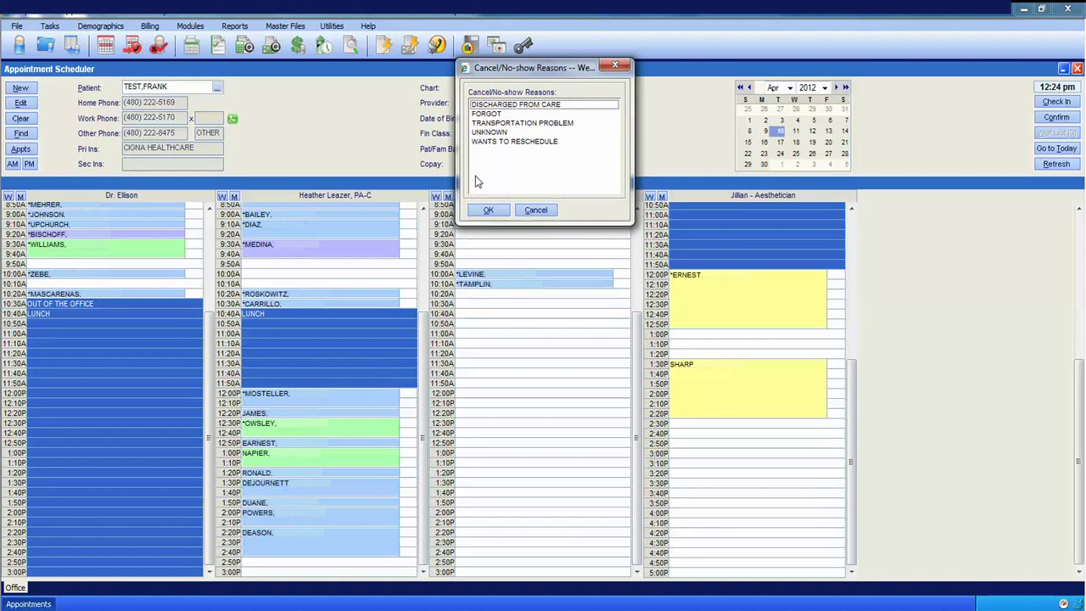
pyautogui.click(490, 116)
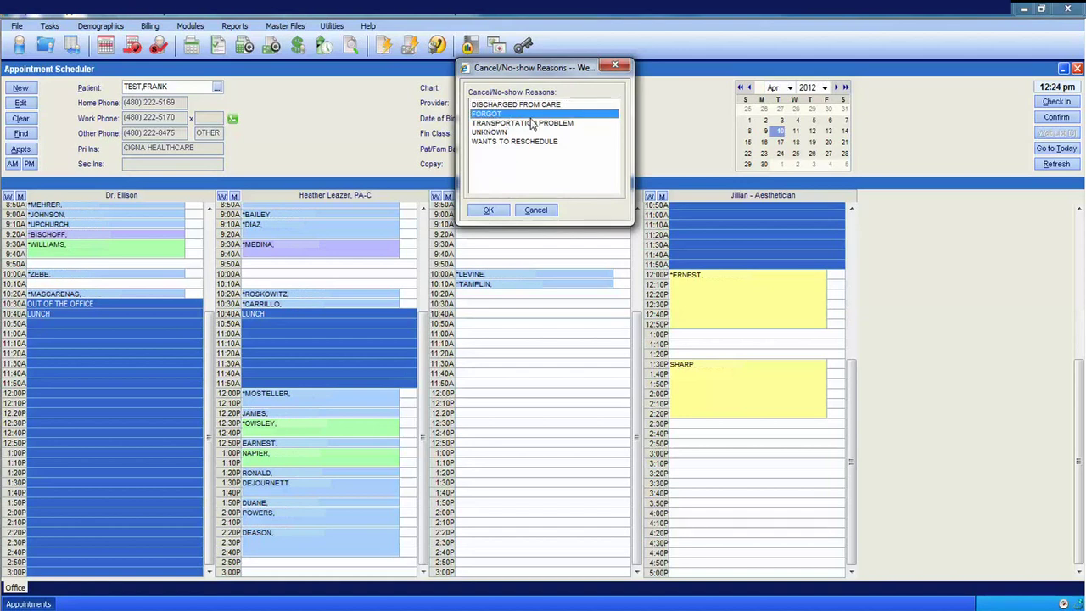
pyautogui.click(516, 142)
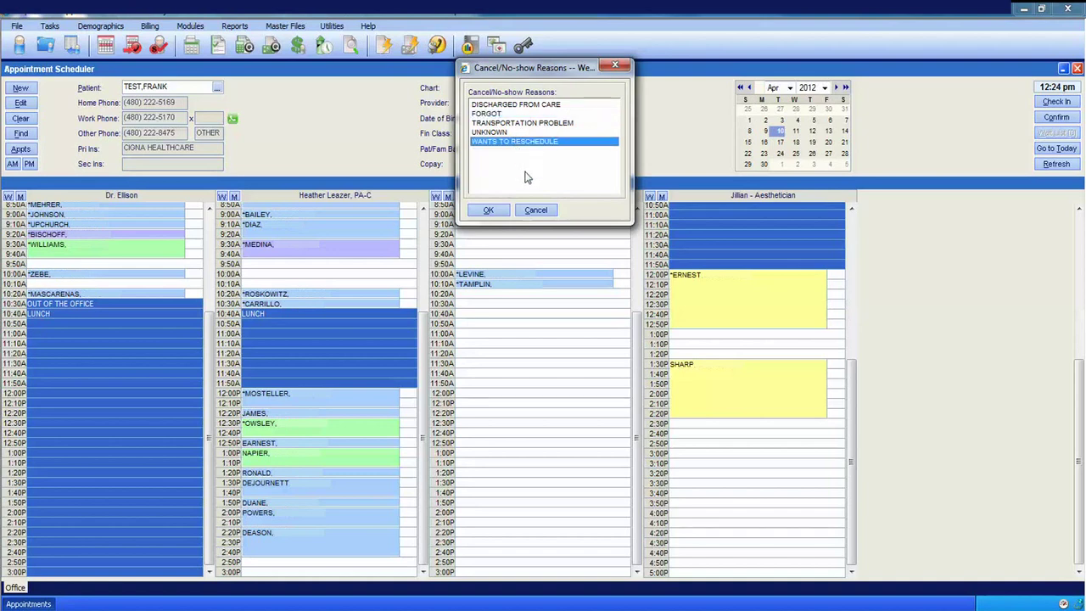
pyautogui.click(530, 210)
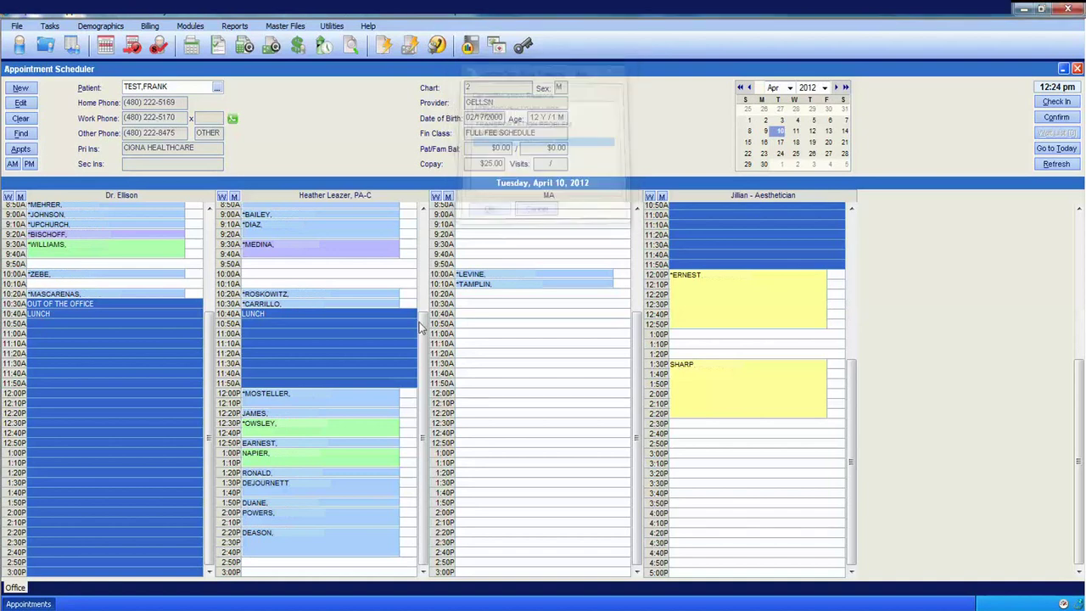
# Step: Collect the co-payment for the 2:20 PM appointment by VISA, entering the authorization number and requesting a receipt
pyautogui.rightClick(337, 536)
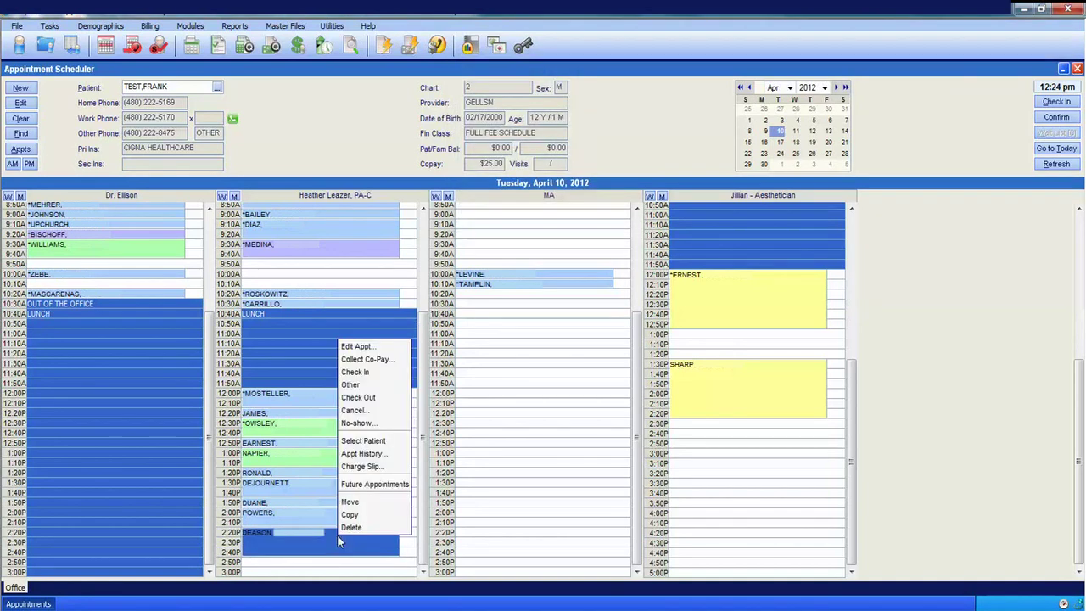
pyautogui.click(373, 359)
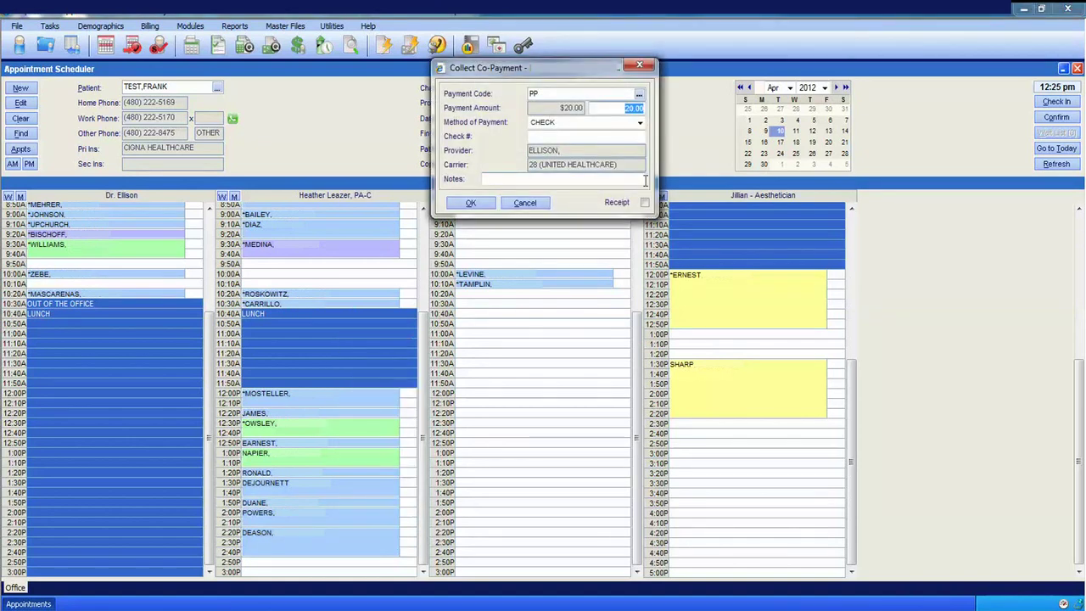
pyautogui.moveTo(556, 107); pyautogui.dragTo(590, 111)
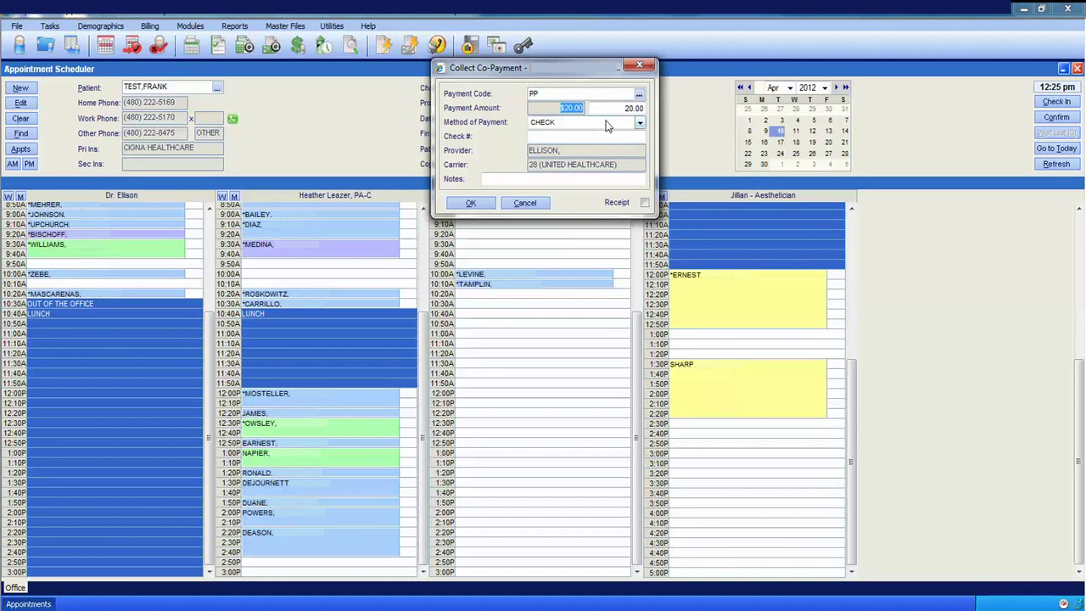
pyautogui.click(607, 126)
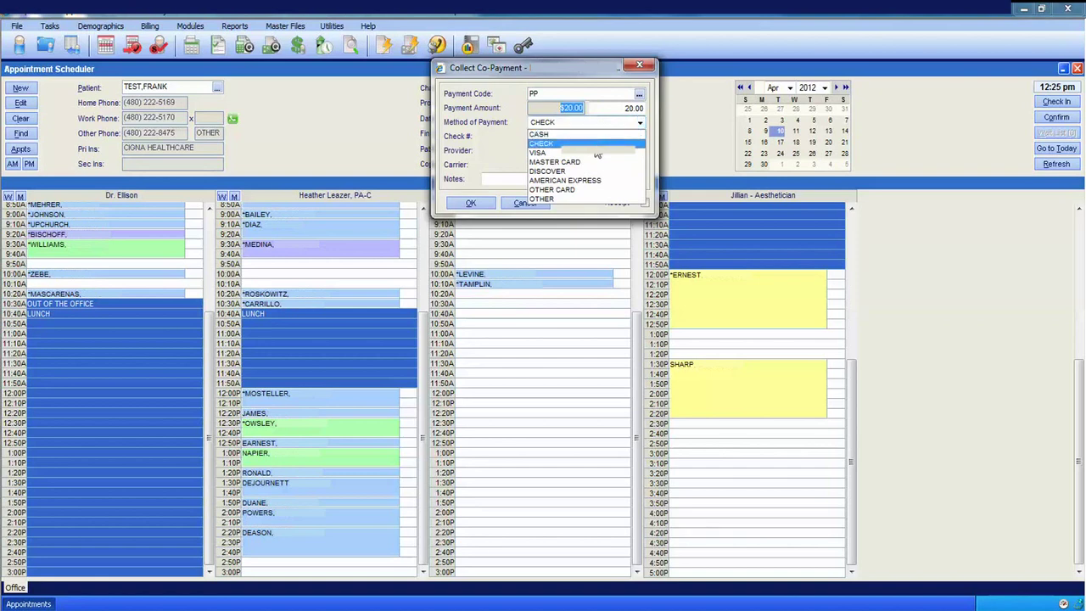
pyautogui.click(593, 156)
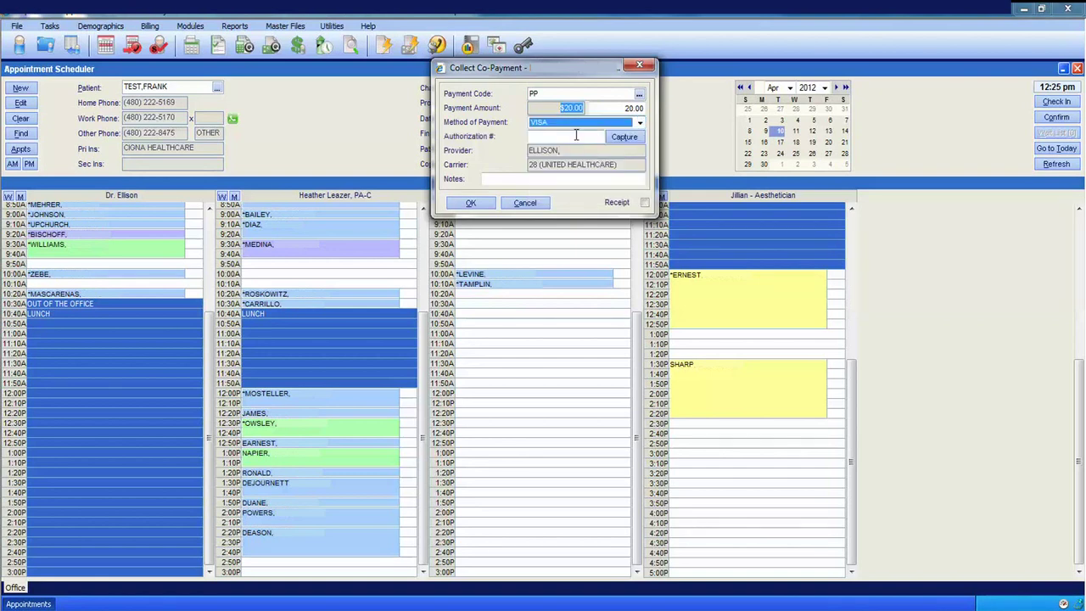
pyautogui.click(566, 137)
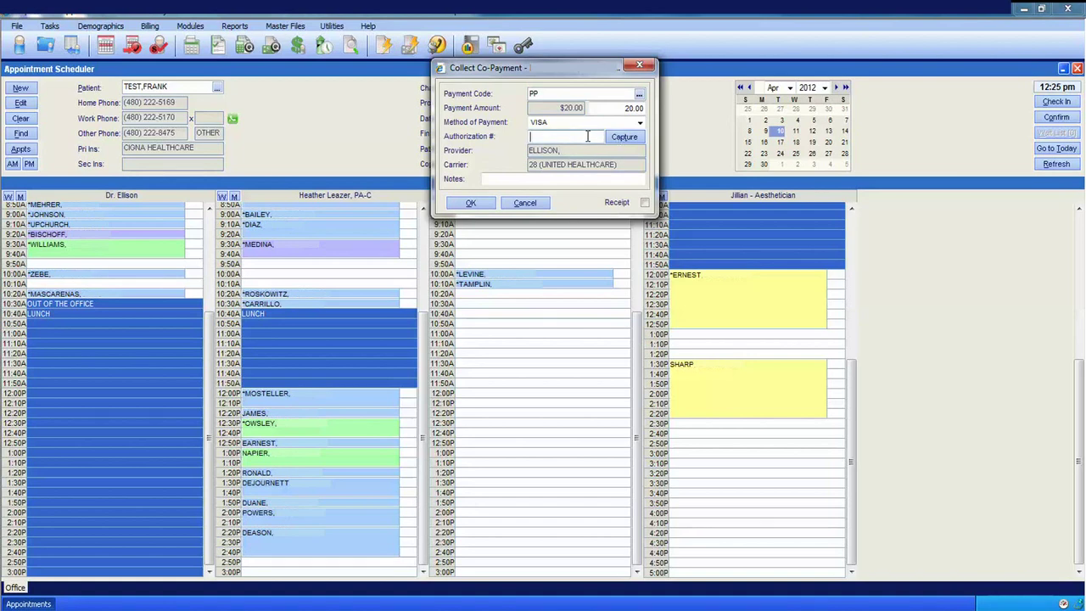
pyautogui.write('123456')
pyautogui.click(645, 204)
pyautogui.click(471, 204)
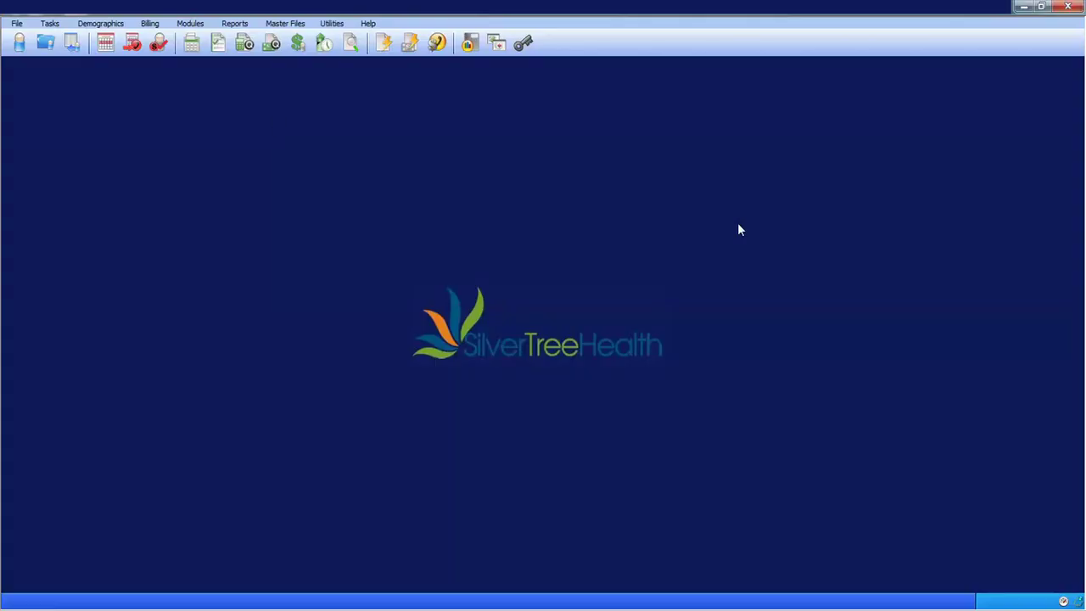
# Step: In the online charge slips, select procedure codes 99203, 82948 and 87802 for the 08:40A visit
pyautogui.click(218, 44)
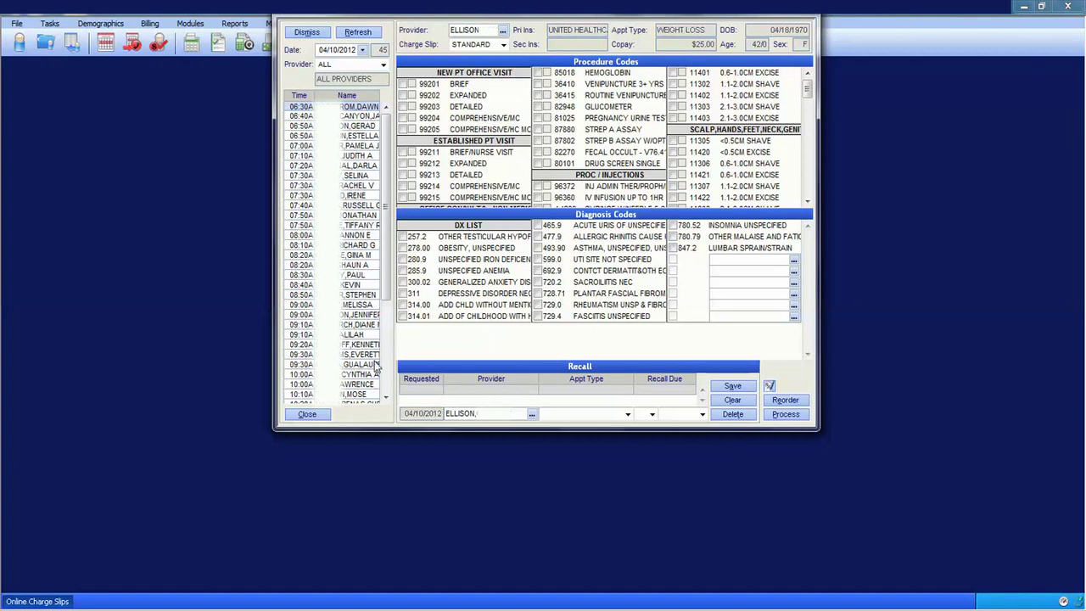
pyautogui.click(363, 290)
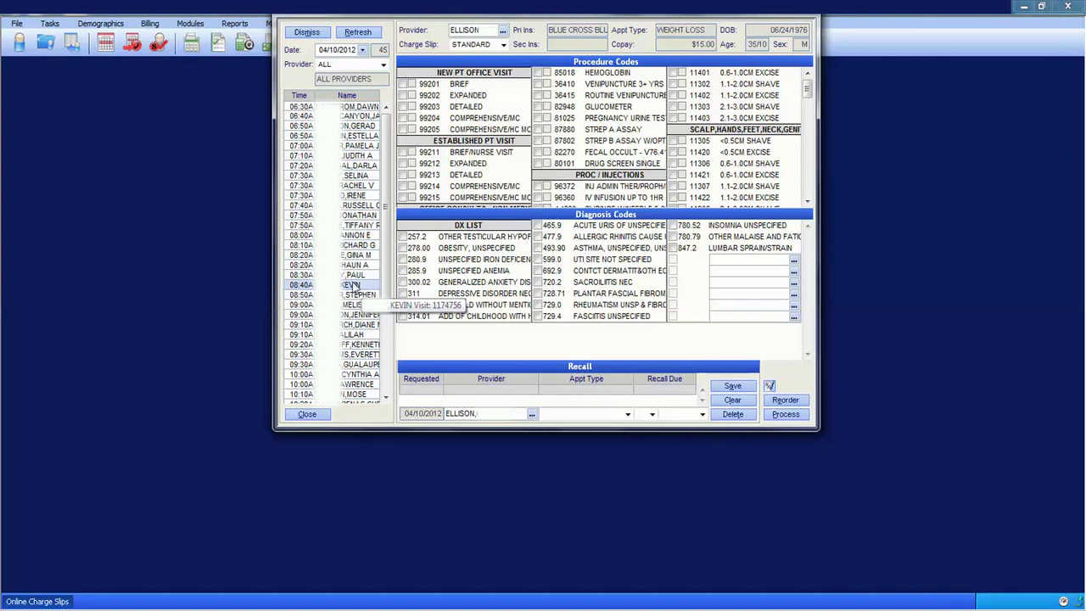
pyautogui.click(403, 107)
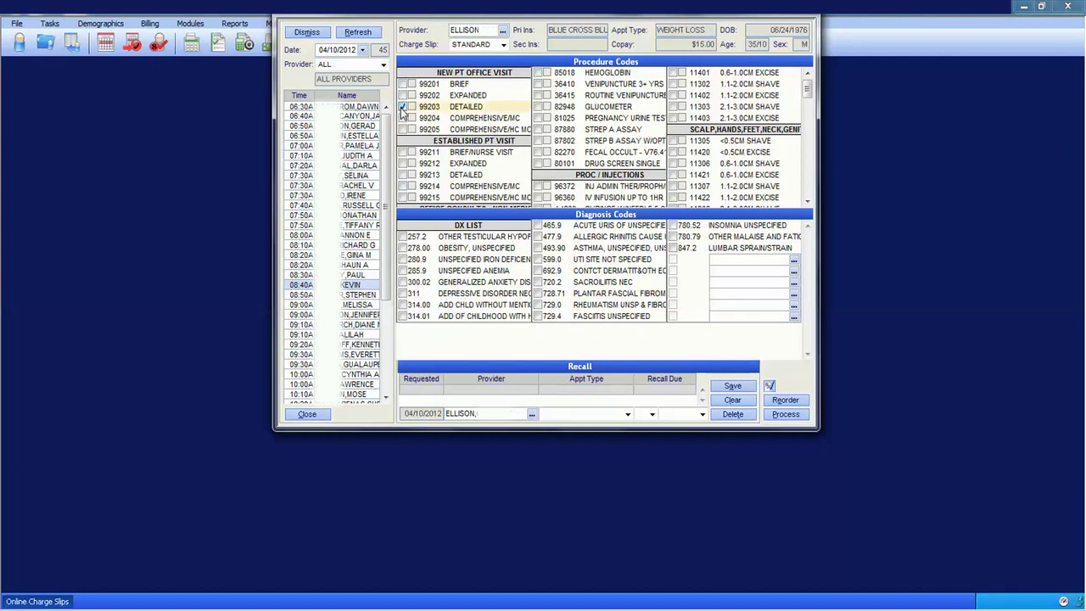
pyautogui.click(538, 107)
pyautogui.click(537, 141)
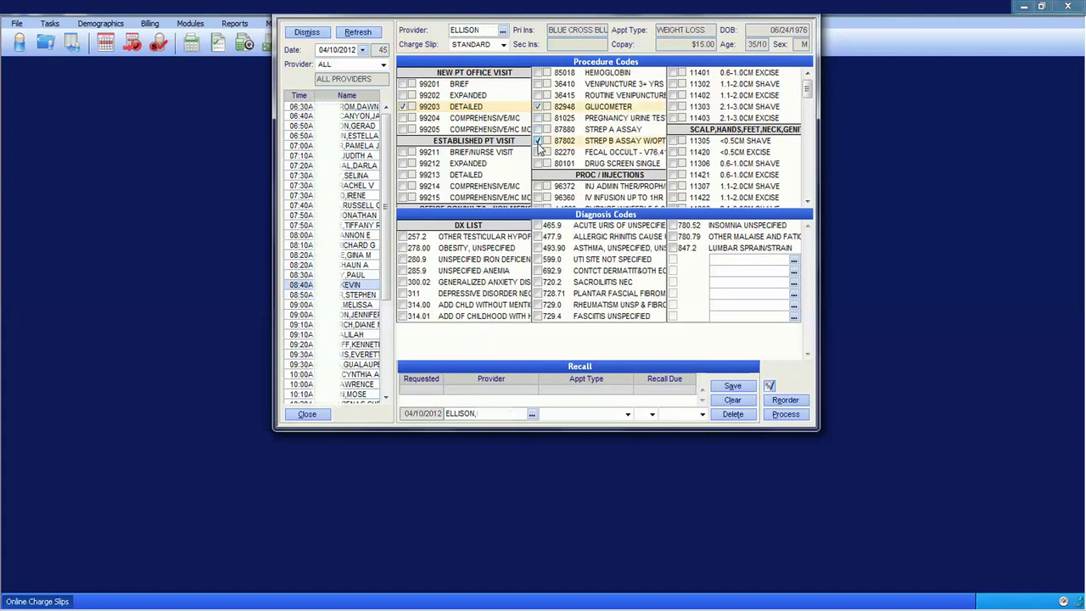
# Step: Select diagnosis codes 280.9, 493.90 and 728.71 on the 08:40A visit's charge slip
pyautogui.click(403, 258)
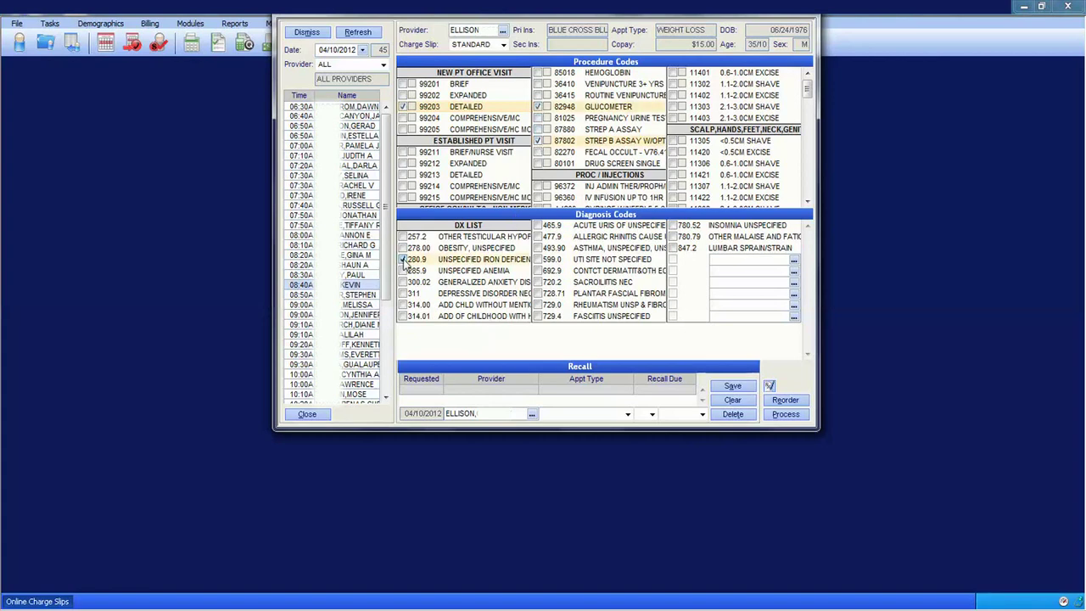
pyautogui.click(539, 247)
pyautogui.click(538, 292)
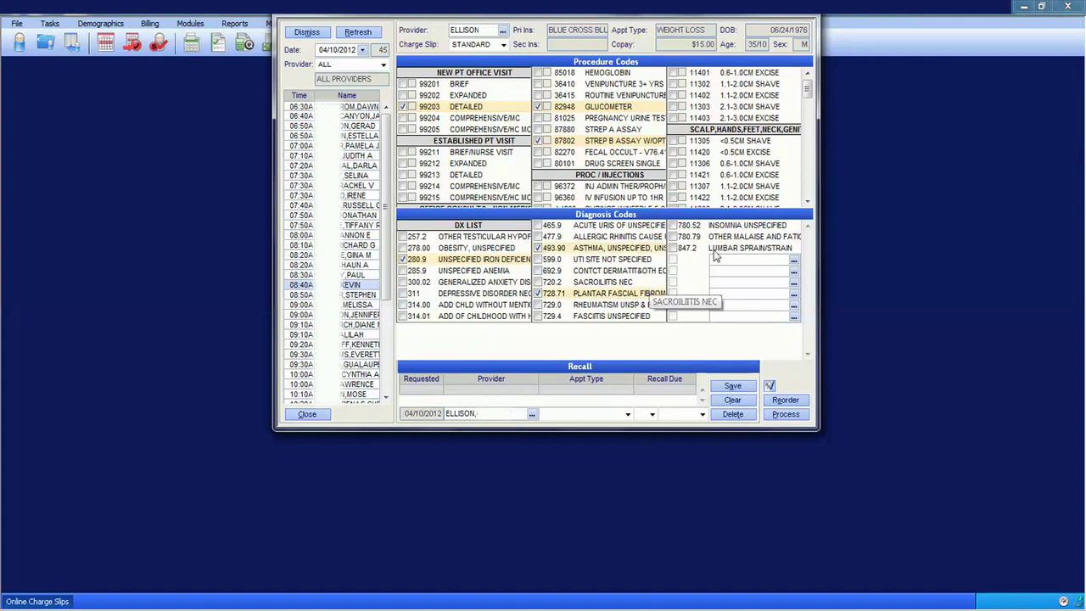
# Step: Search the diagnosis descriptions for CERV, add code 723.1 CERVICALGIA to the 08:40A charge slip, and process the slip
pyautogui.click(794, 264)
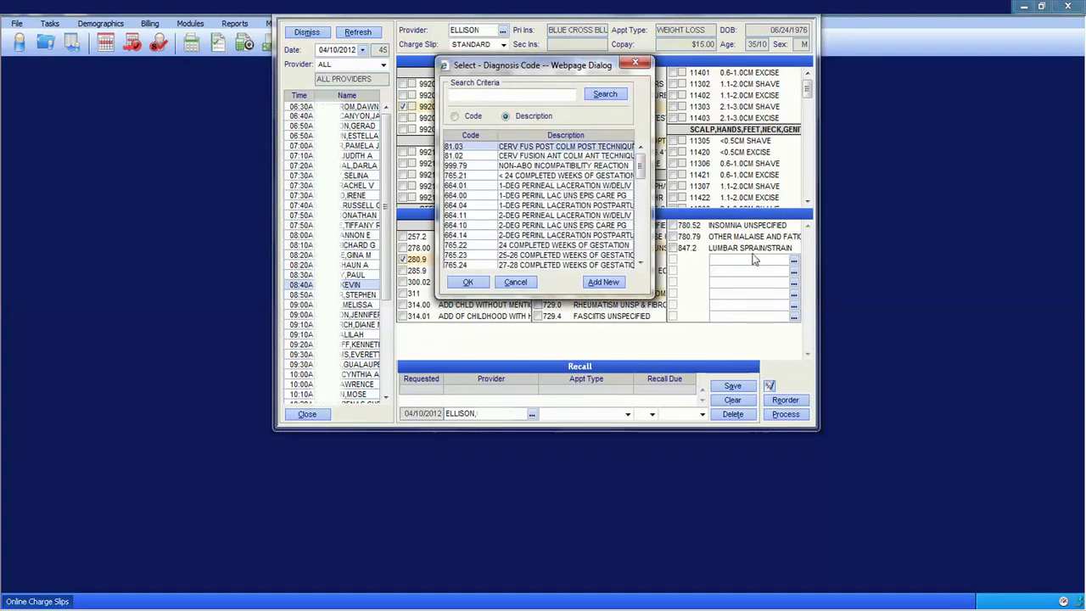
pyautogui.click(493, 94)
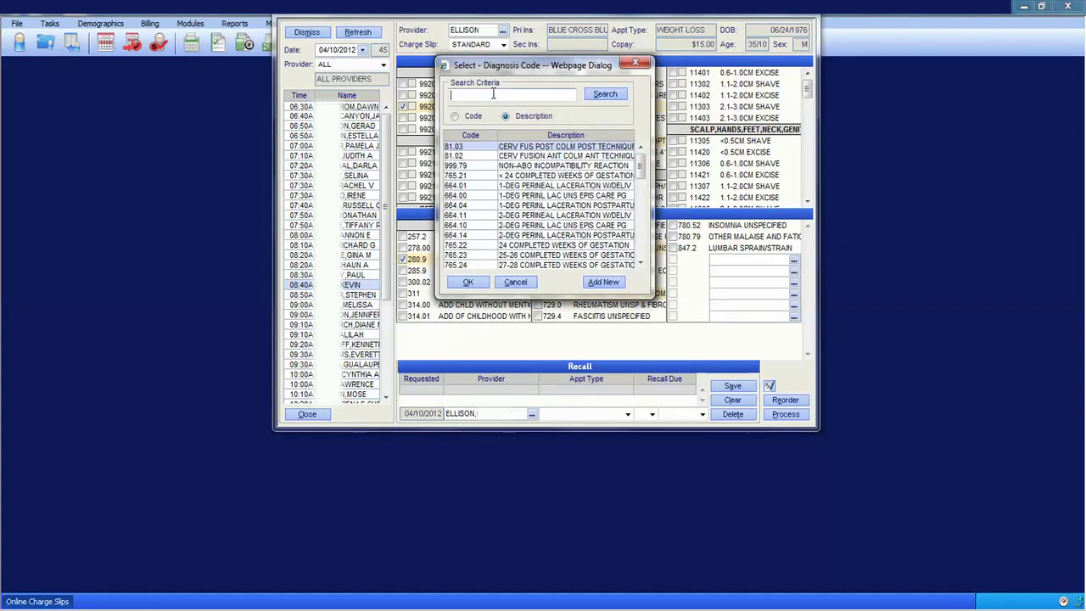
pyautogui.write('CERV')
pyautogui.click(592, 97)
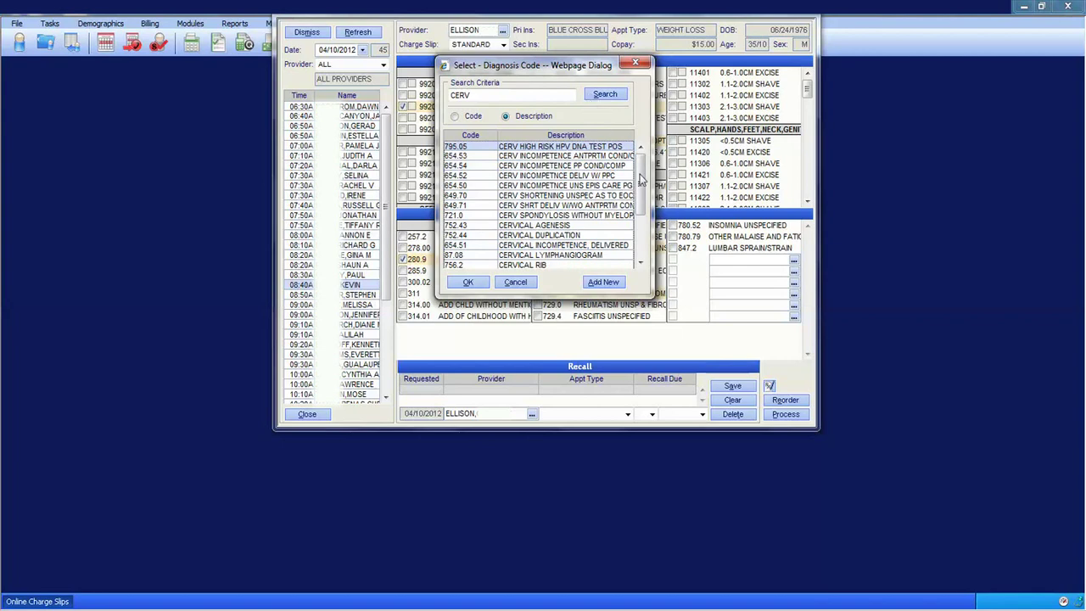
pyautogui.moveTo(643, 179); pyautogui.dragTo(644, 227)
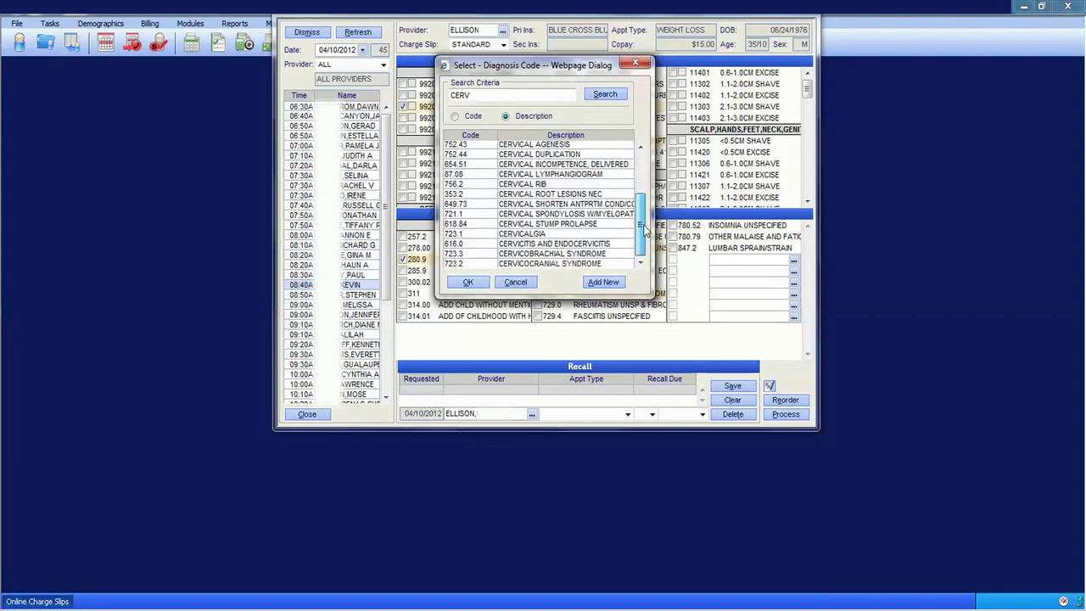
pyautogui.click(567, 236)
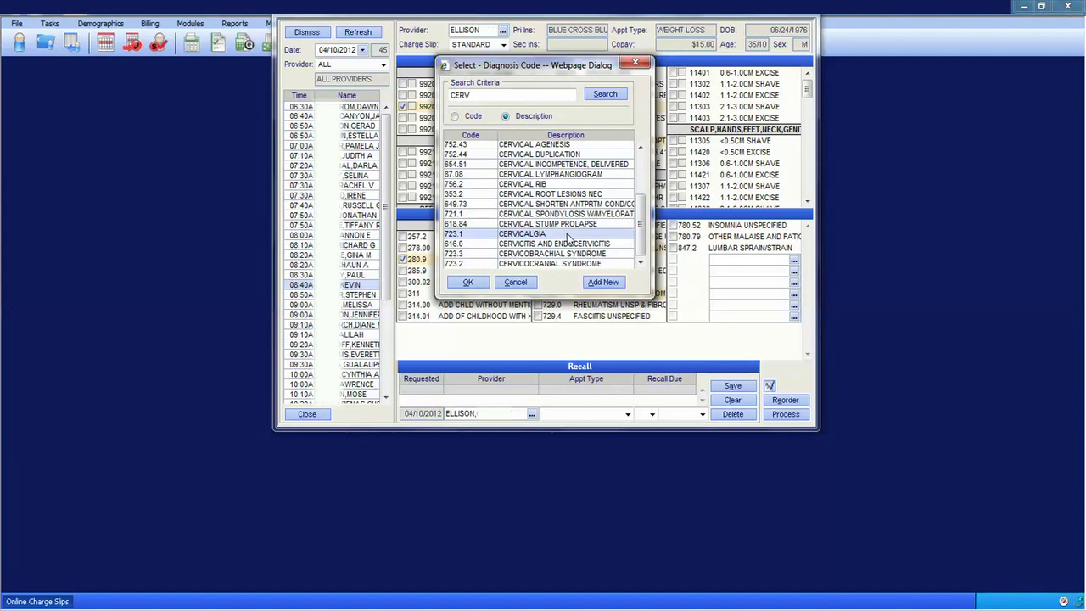
pyautogui.click(468, 282)
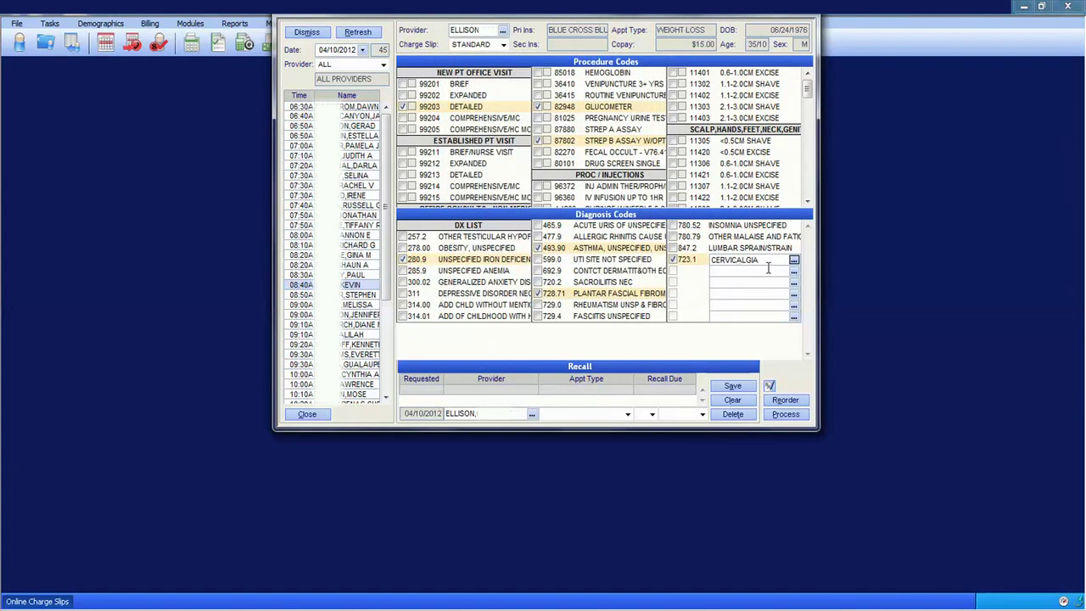
pyautogui.click(777, 415)
# Step: Open the Claims Center, look over the Claim Inspector and EDI Reports lists, and select all visits awaiting charge review
pyautogui.click(352, 44)
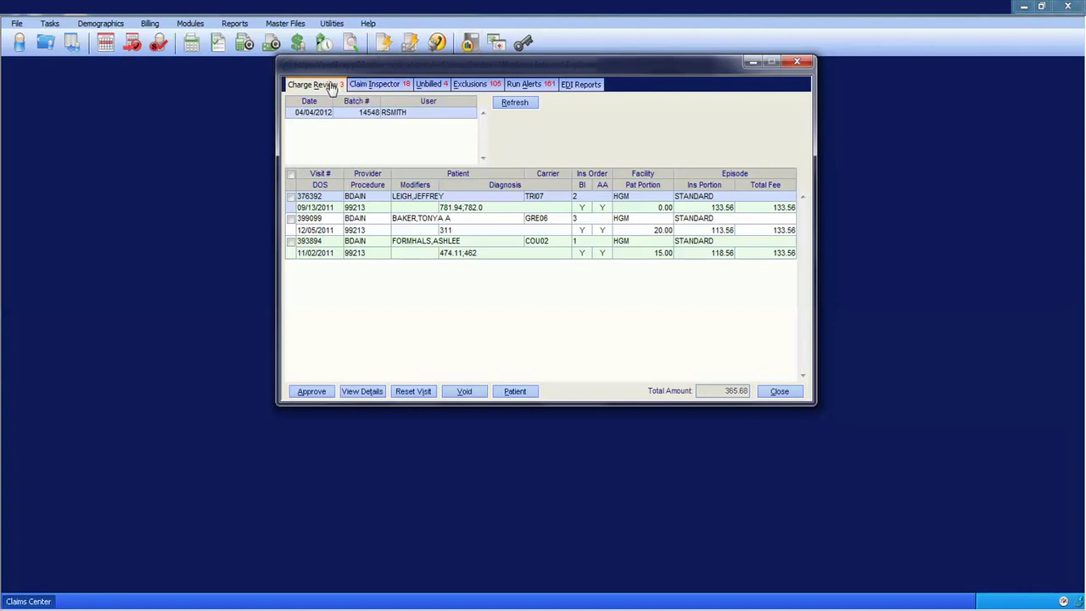
pyautogui.click(374, 85)
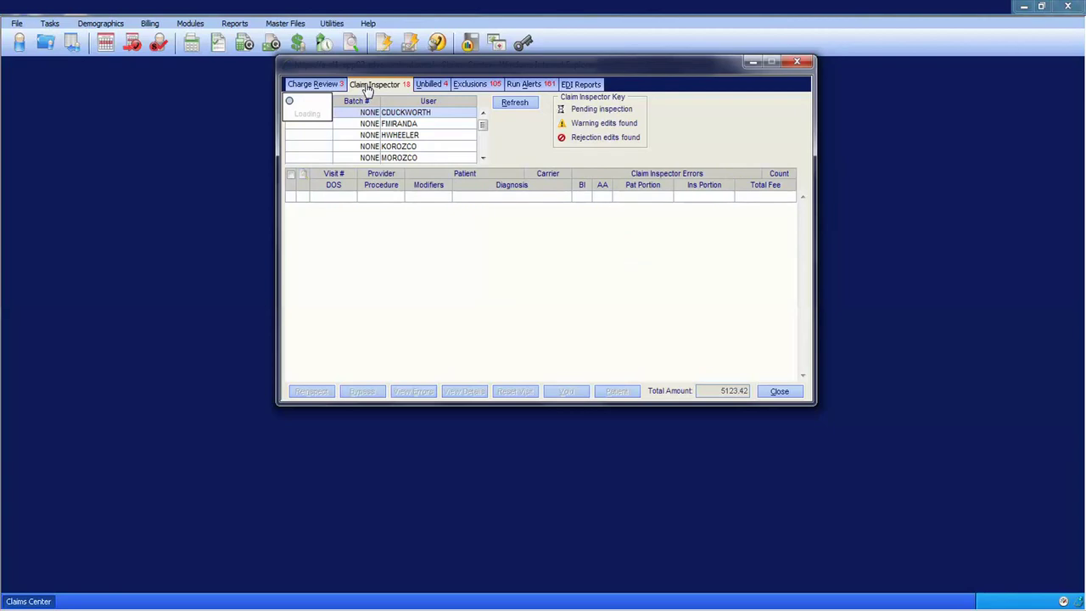
pyautogui.click(573, 88)
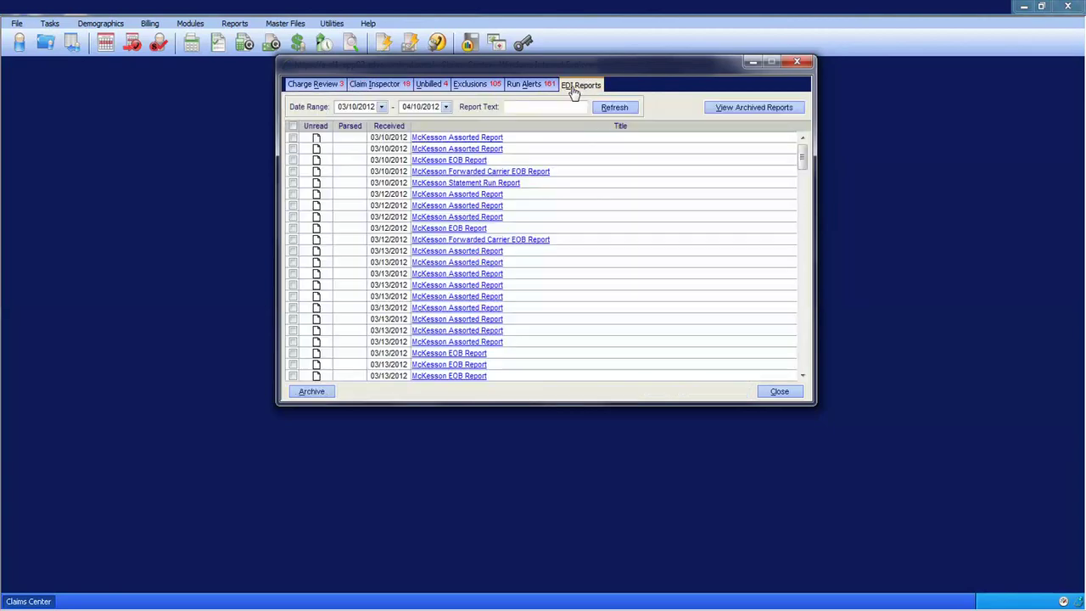
pyautogui.click(330, 95)
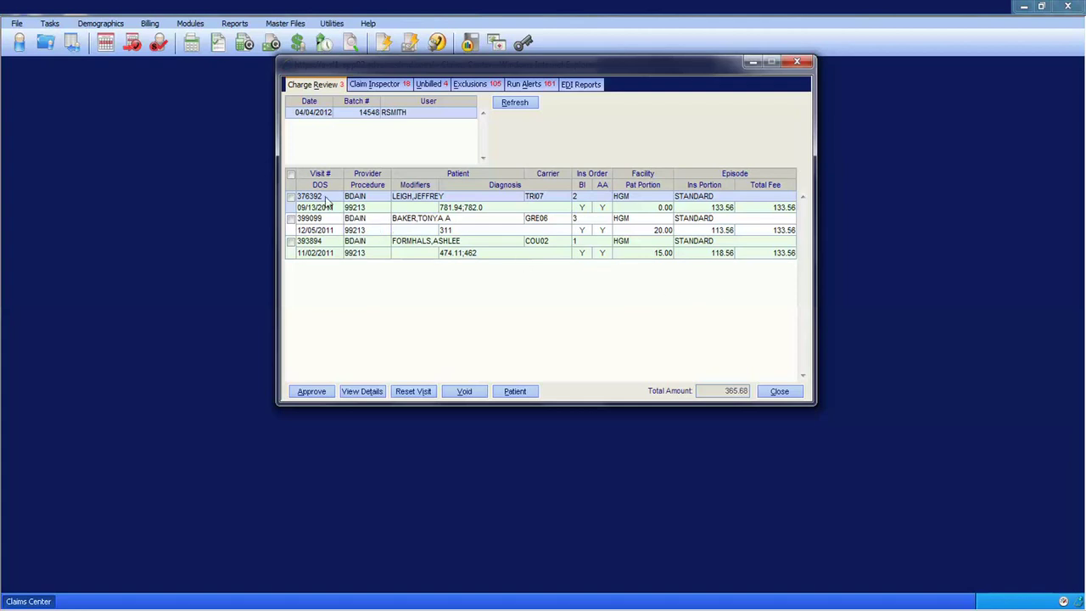
pyautogui.click(290, 175)
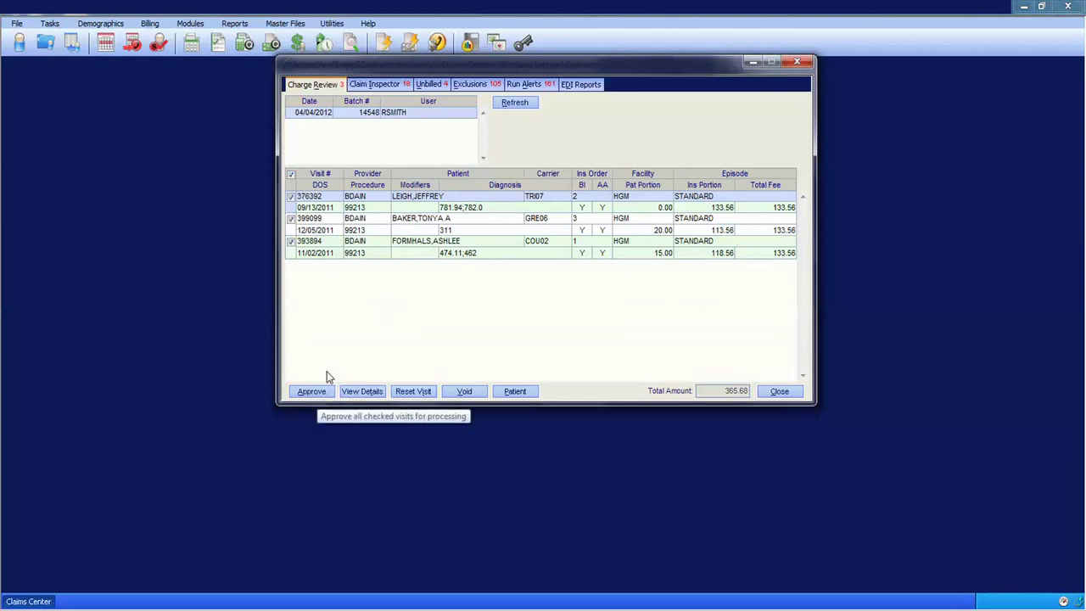
# Step: In the Claim Inspector, review the first NCD guideline error on the 01/31/2012 Medicare visit, including its procedure code, carrier and full message
pyautogui.click(375, 84)
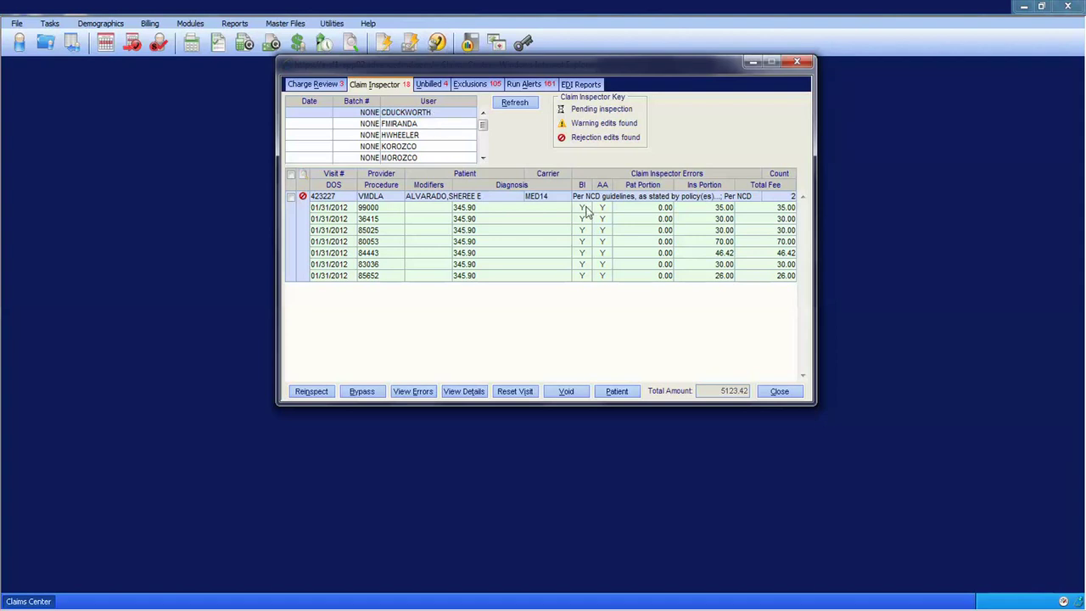
pyautogui.doubleClick(634, 197)
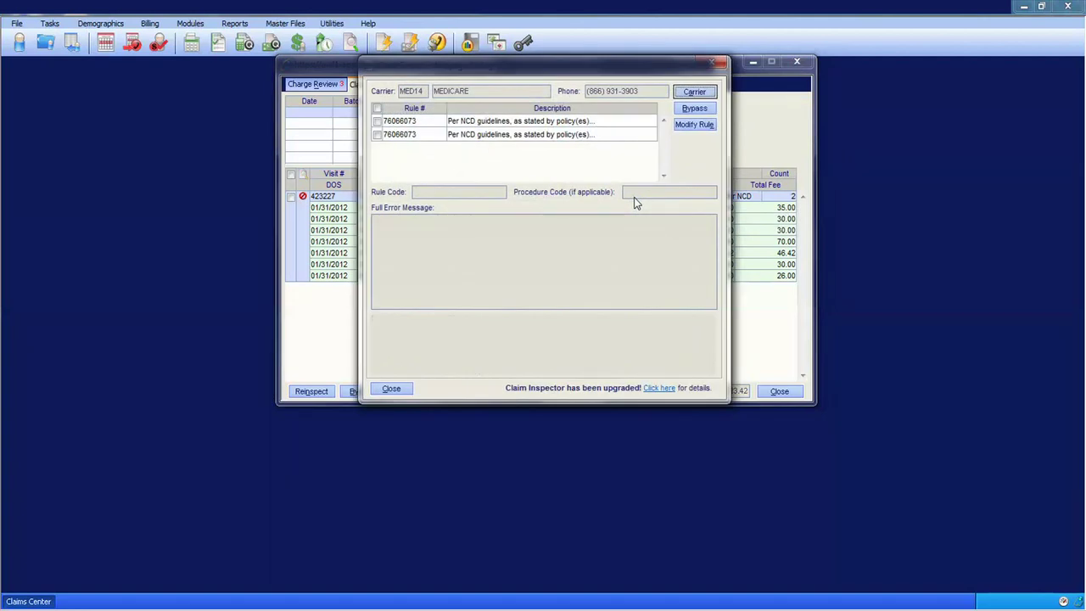
pyautogui.click(633, 122)
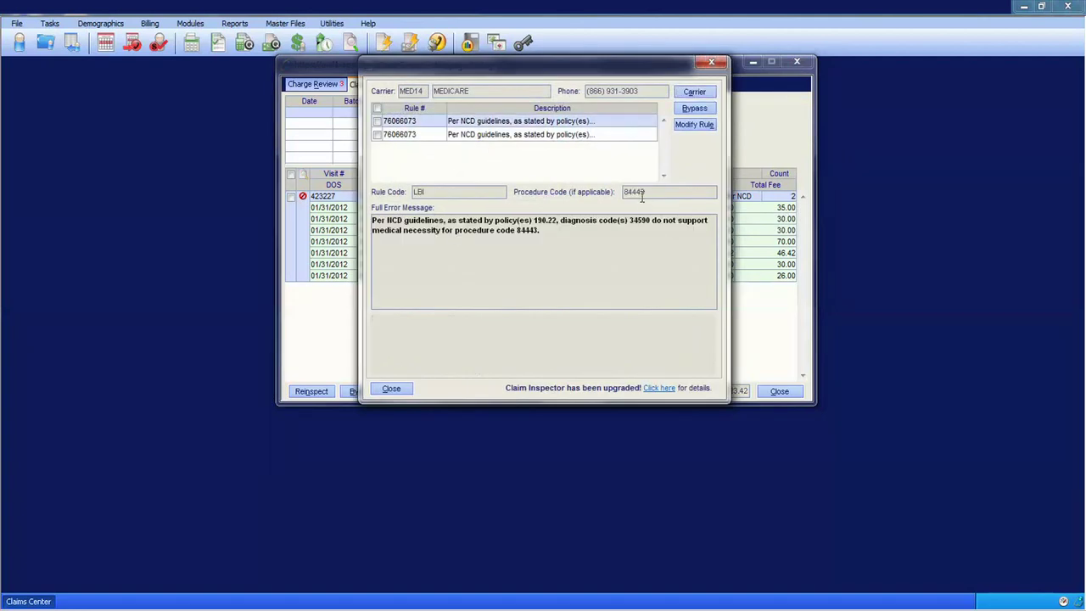
pyautogui.moveTo(629, 199); pyautogui.dragTo(620, 198)
pyautogui.moveTo(480, 90); pyautogui.dragTo(431, 91)
pyautogui.click(547, 241)
pyautogui.moveTo(650, 227); pyautogui.dragTo(630, 225)
pyautogui.click(574, 253)
pyautogui.click(711, 64)
# Step: Review the rule error for procedure 99213 on the 01/19/2012 Medicare visit in the fourth listed batch, including its carrier and full message
pyautogui.click(426, 148)
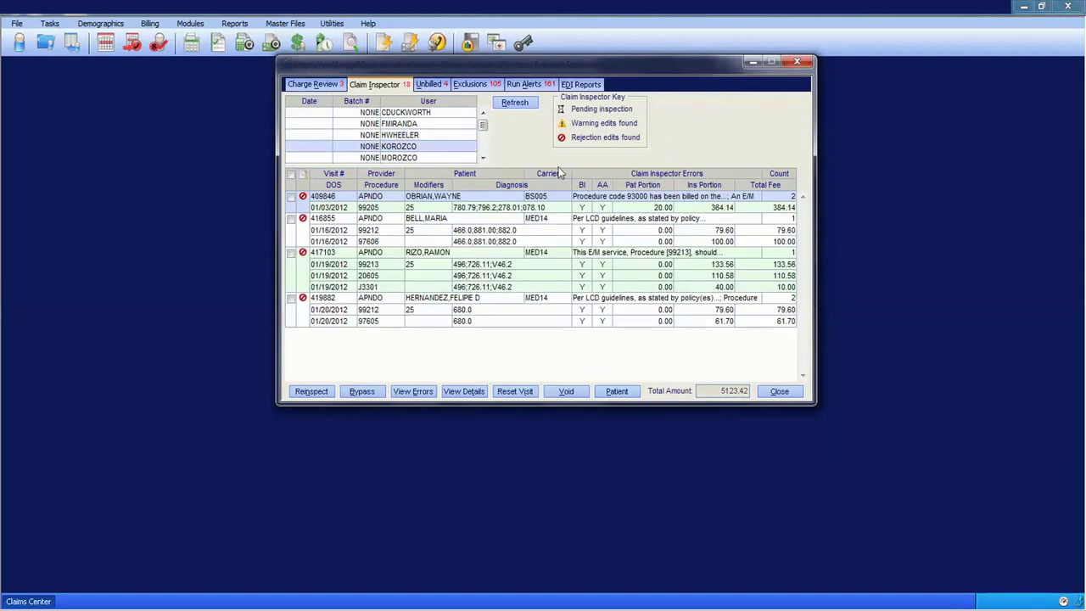
pyautogui.doubleClick(659, 252)
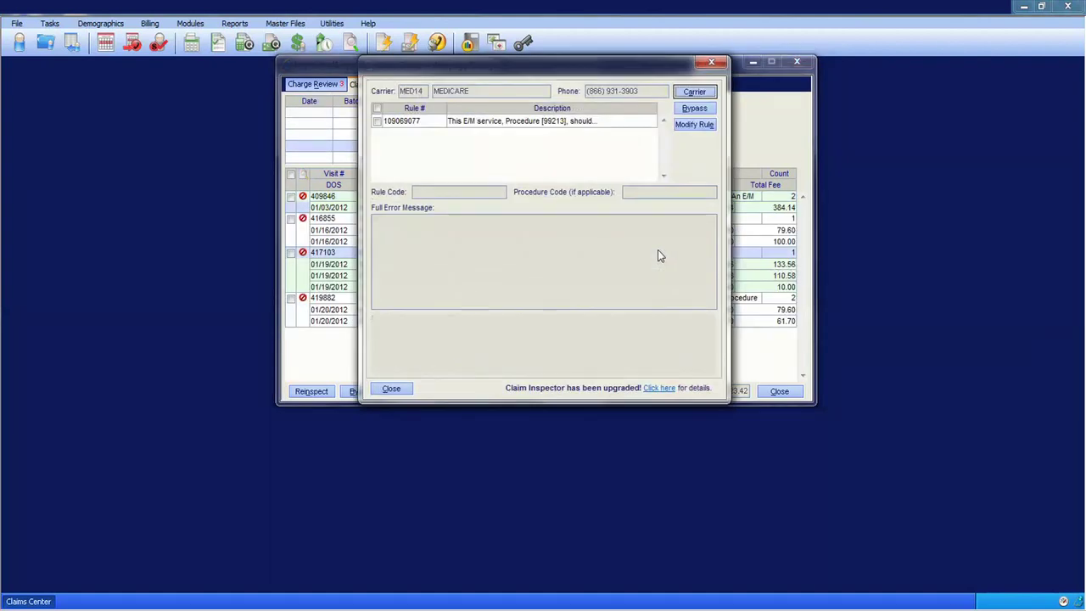
pyautogui.click(586, 123)
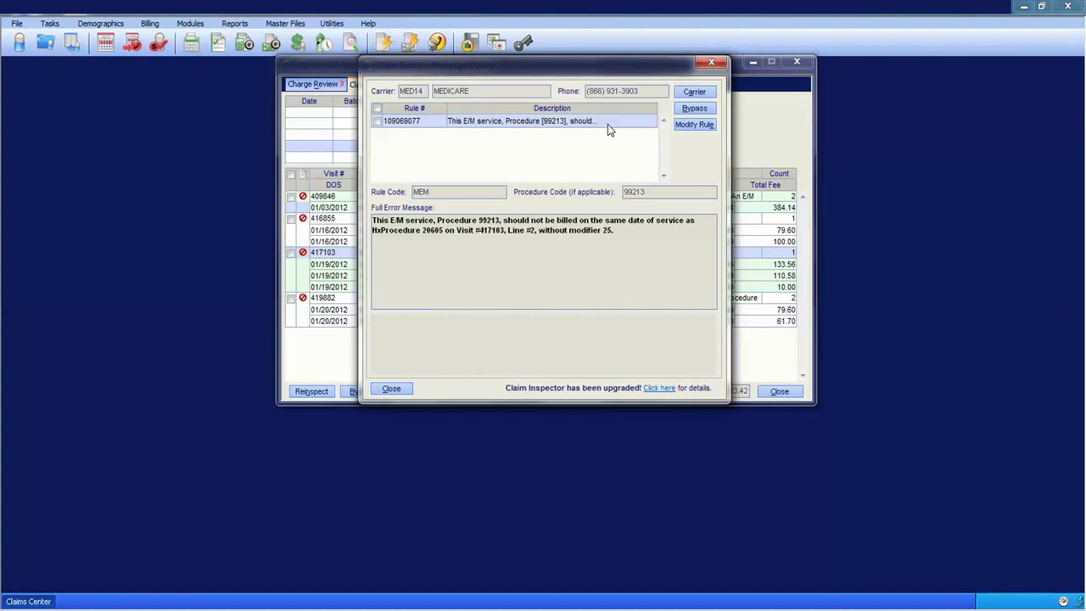
pyautogui.moveTo(646, 193); pyautogui.dragTo(622, 193)
pyautogui.moveTo(470, 92); pyautogui.dragTo(430, 96)
pyautogui.click(621, 250)
pyautogui.moveTo(609, 246); pyautogui.dragTo(580, 241)
pyautogui.click(561, 238)
pyautogui.click(711, 63)
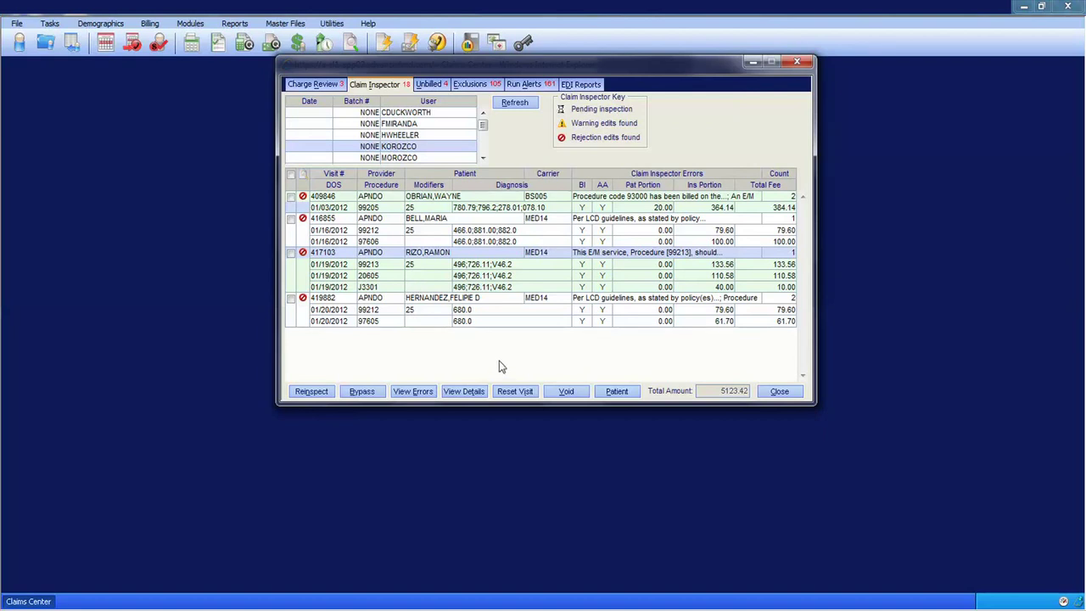
# Step: Review the separate-billing error on the 01/04/2012 visit in batch 13348, including its procedure code, carrier and full message
pyautogui.click(417, 161)
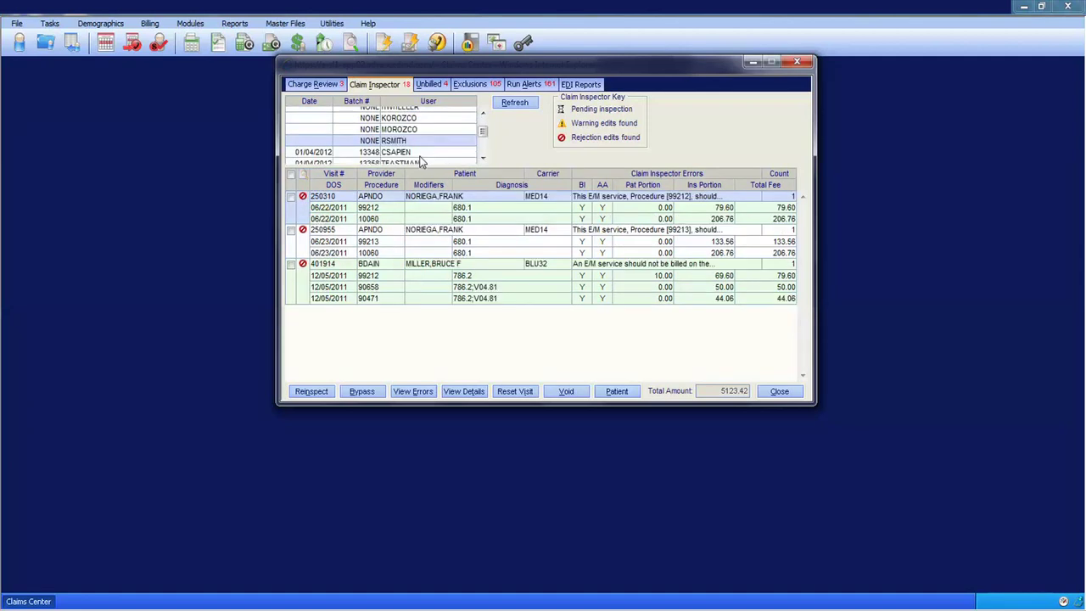
pyautogui.click(423, 154)
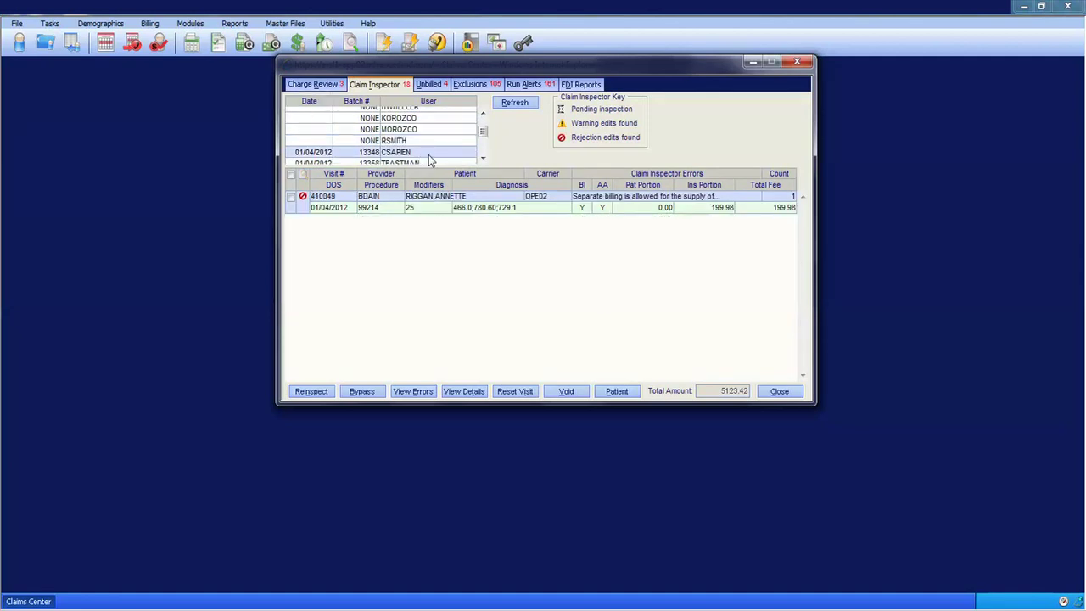
pyautogui.doubleClick(588, 197)
pyautogui.click(562, 126)
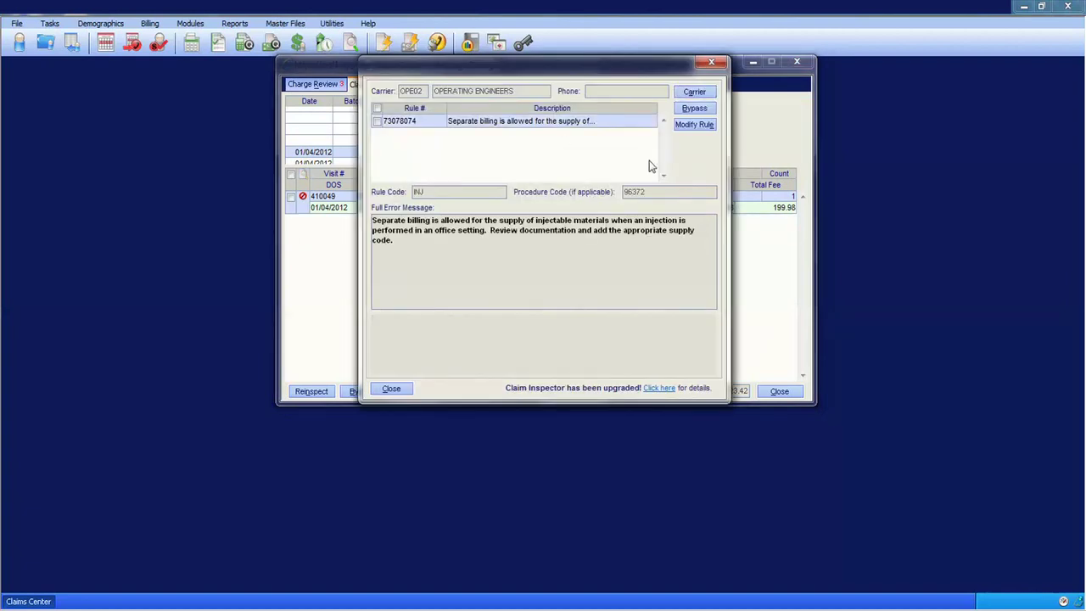
pyautogui.moveTo(645, 196); pyautogui.dragTo(619, 197)
pyautogui.moveTo(516, 91); pyautogui.dragTo(435, 91)
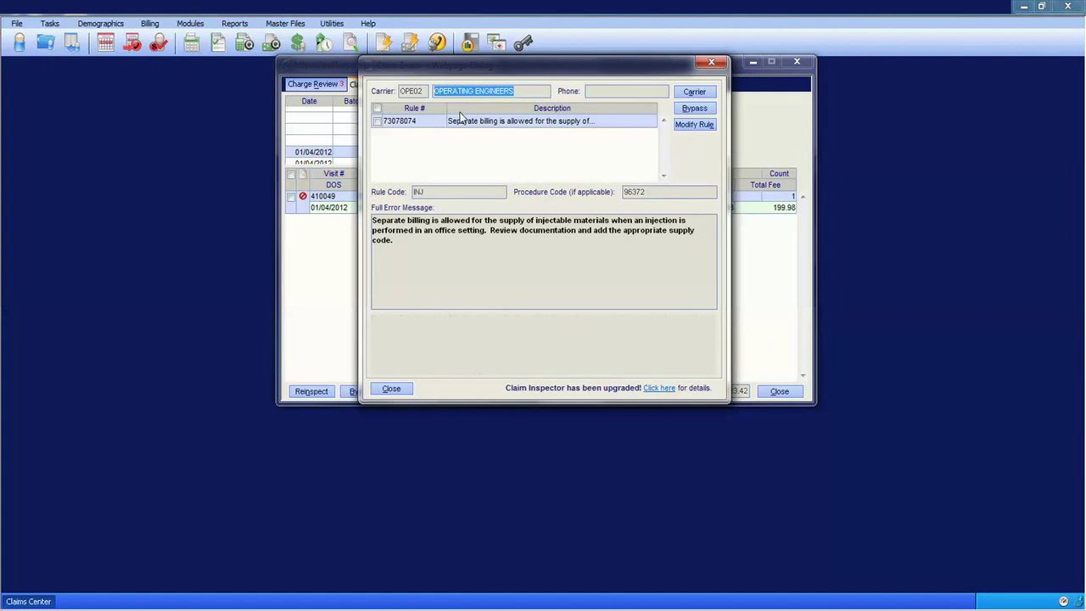
pyautogui.click(684, 254)
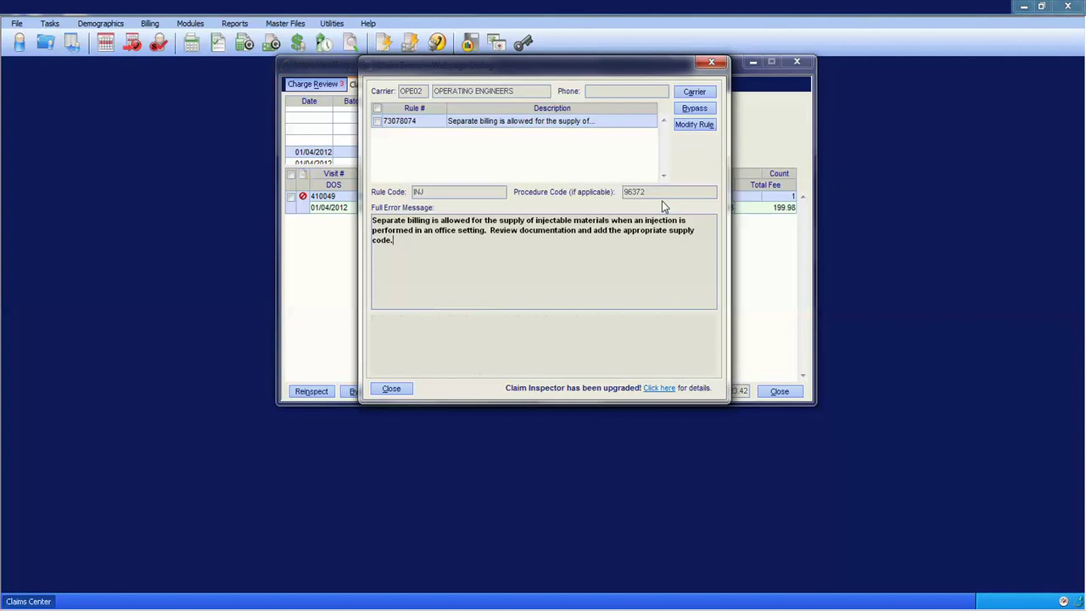
pyautogui.click(711, 63)
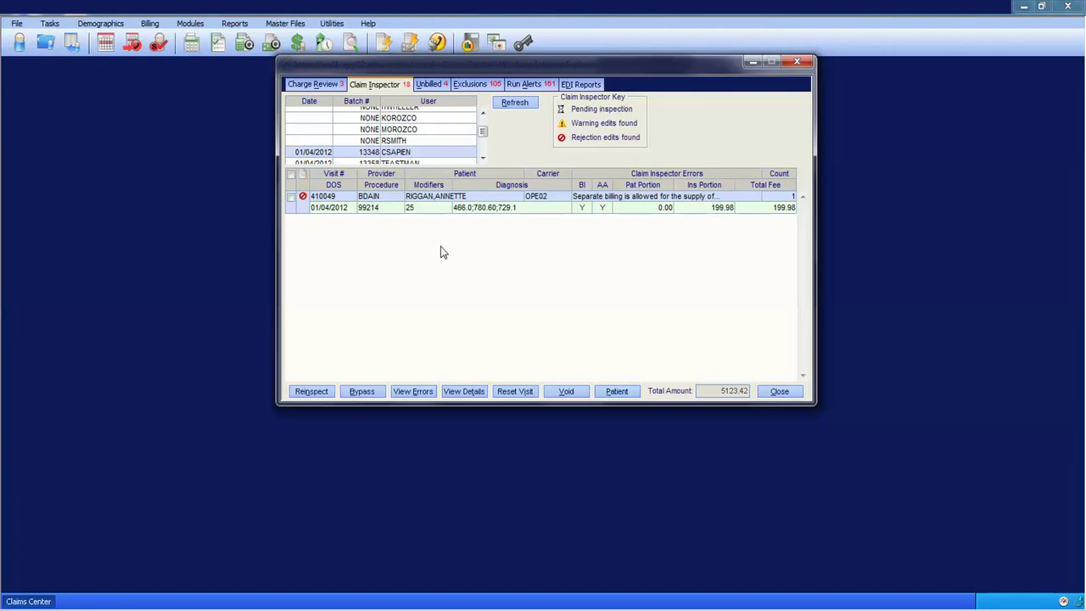
# Step: From the EDI reports, examine the Exclusion Claims Report's payers and exclusion reasons for Aetna, Blue Cross Blue Shield AZ and Cigna
pyautogui.click(581, 85)
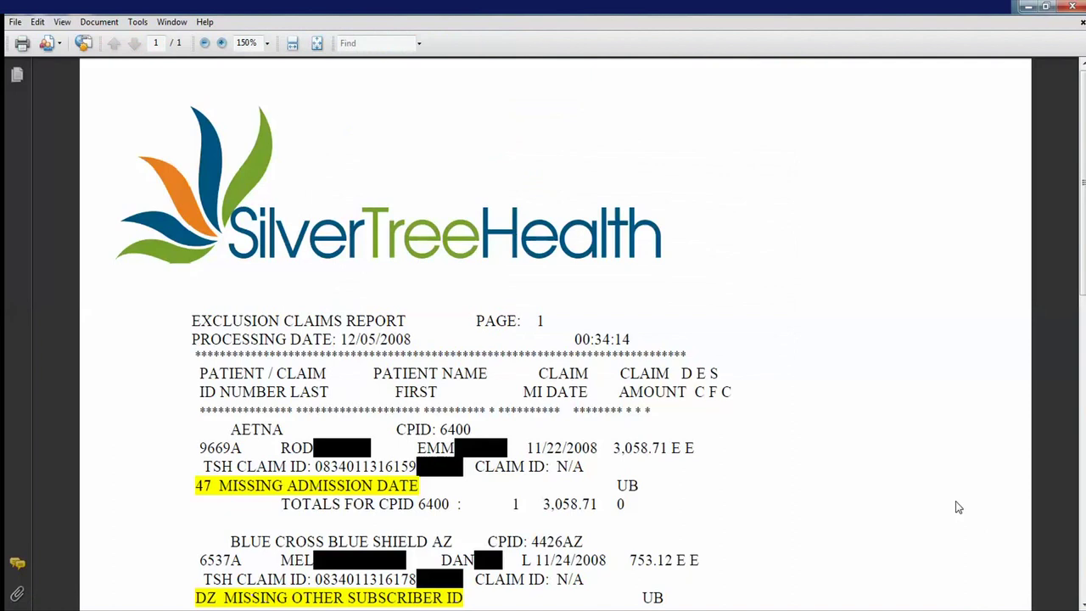
pyautogui.moveTo(282, 430); pyautogui.dragTo(227, 431)
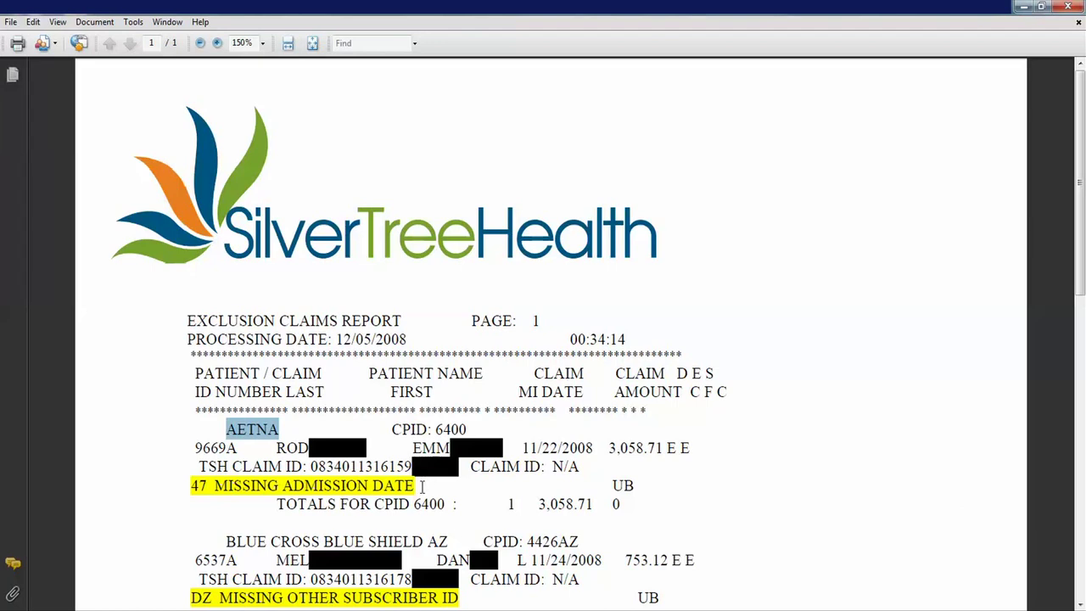
pyautogui.scroll(-2, 422, 486)
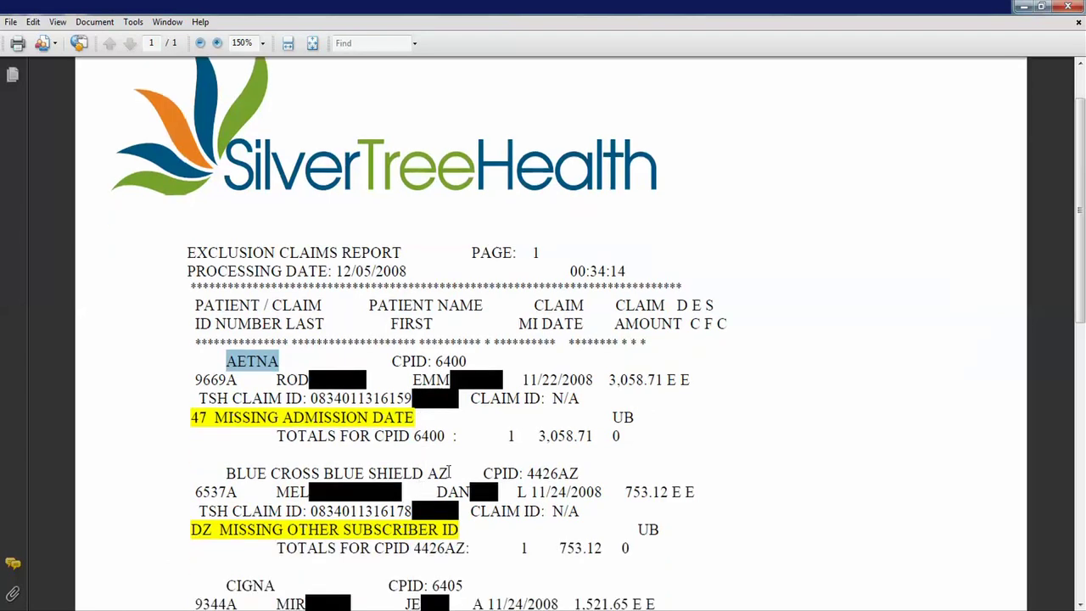
pyautogui.moveTo(448, 472); pyautogui.dragTo(225, 473)
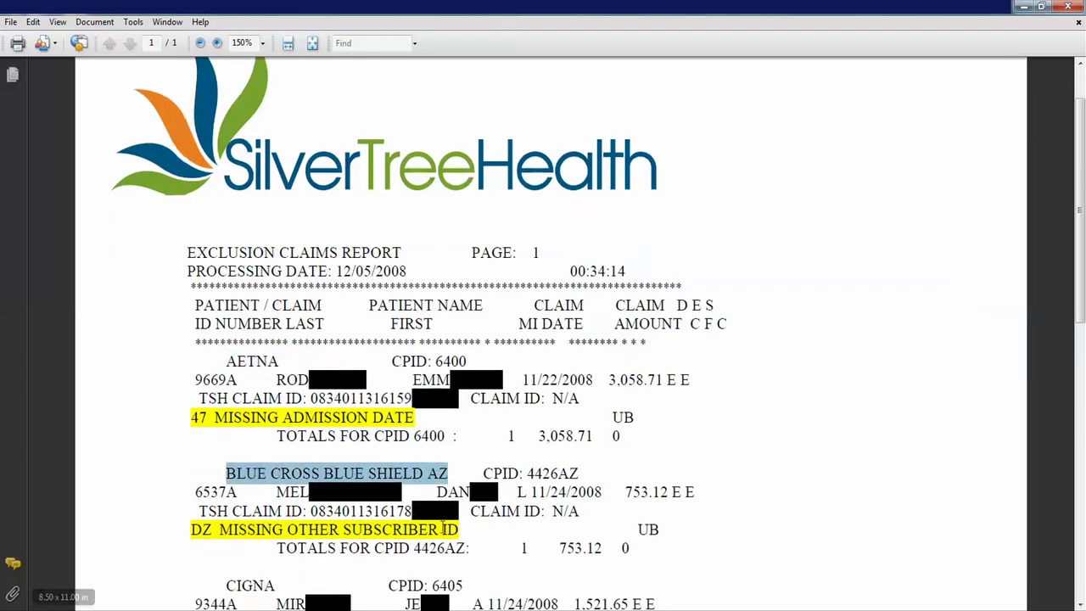
pyautogui.moveTo(459, 528); pyautogui.dragTo(219, 530)
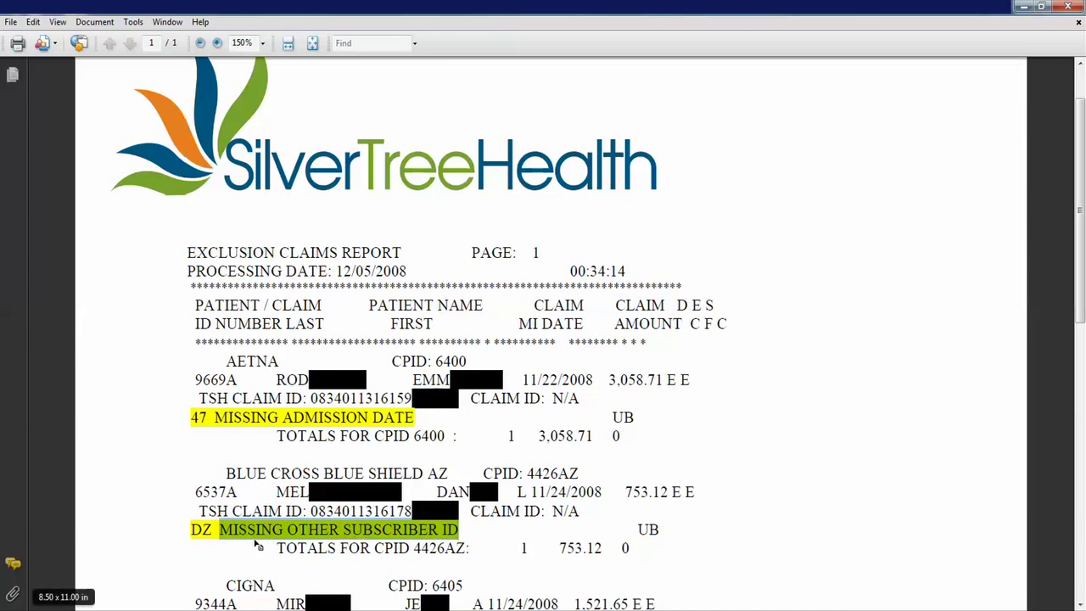
pyautogui.scroll(-6, 280, 543)
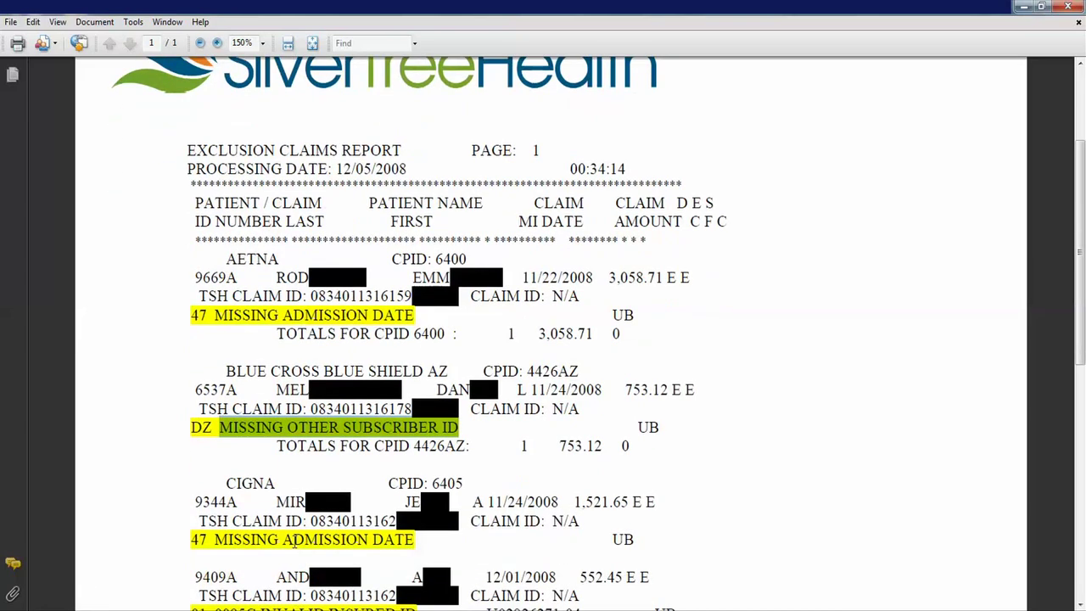
pyautogui.scroll(-2, 293, 540)
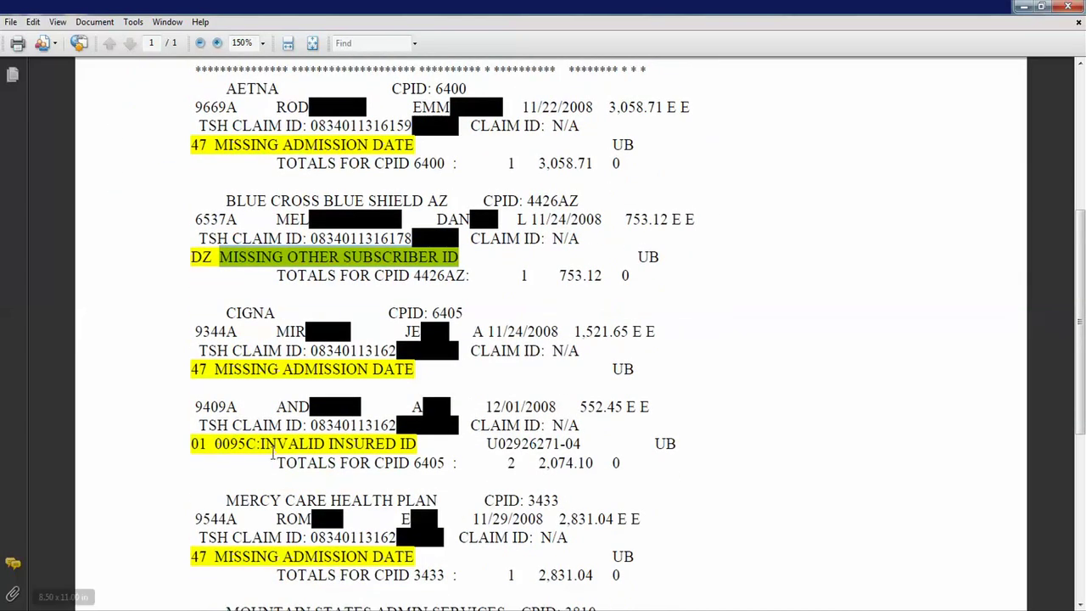
pyautogui.moveTo(276, 313); pyautogui.dragTo(227, 312)
pyautogui.scroll(1, 226, 312)
pyautogui.moveTo(260, 478); pyautogui.dragTo(556, 469)
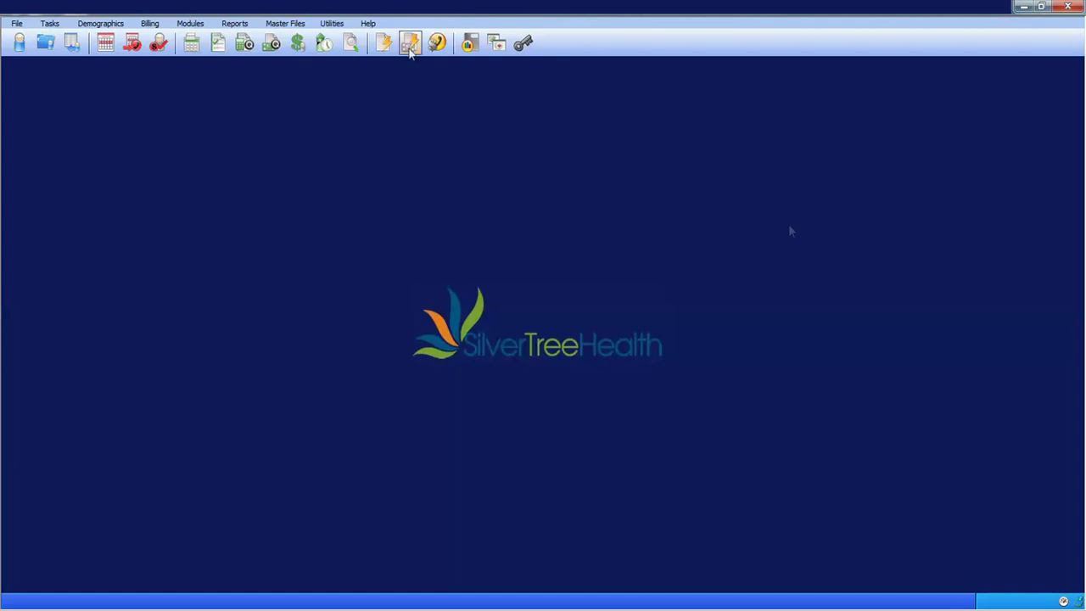
# Step: Open the eRemittance Review and inspect the payment entry for the 03/16/2012 visit in the first Aetna remittance
pyautogui.click(410, 43)
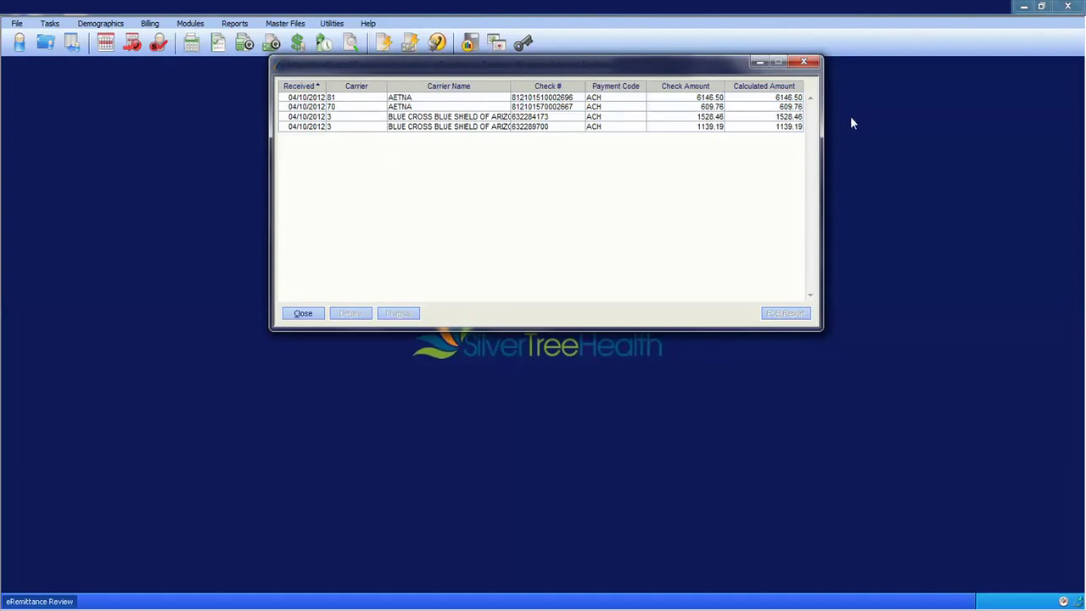
pyautogui.doubleClick(751, 102)
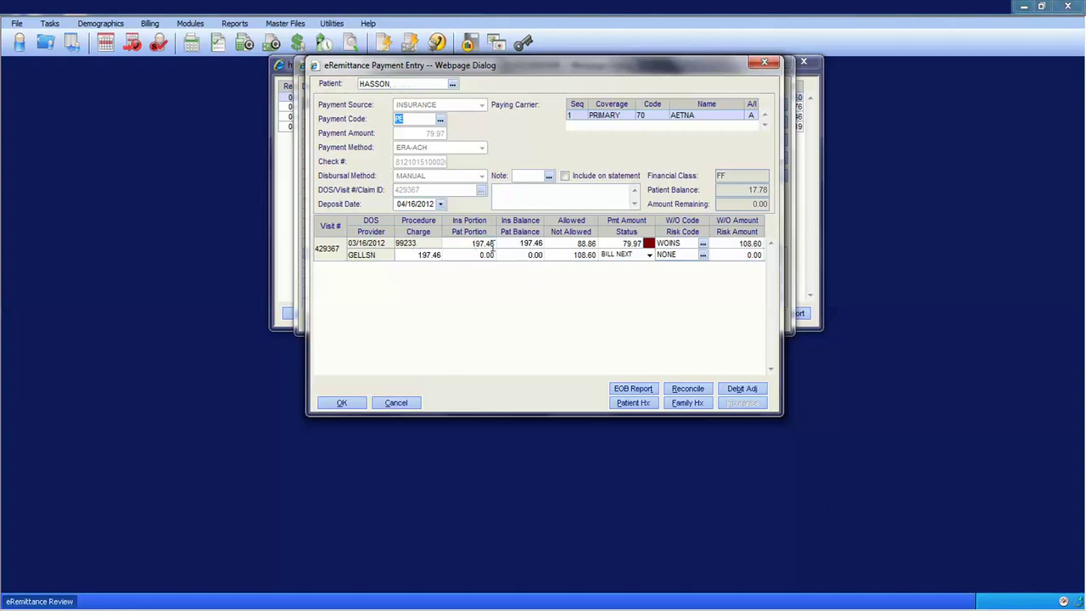
pyautogui.click(544, 254)
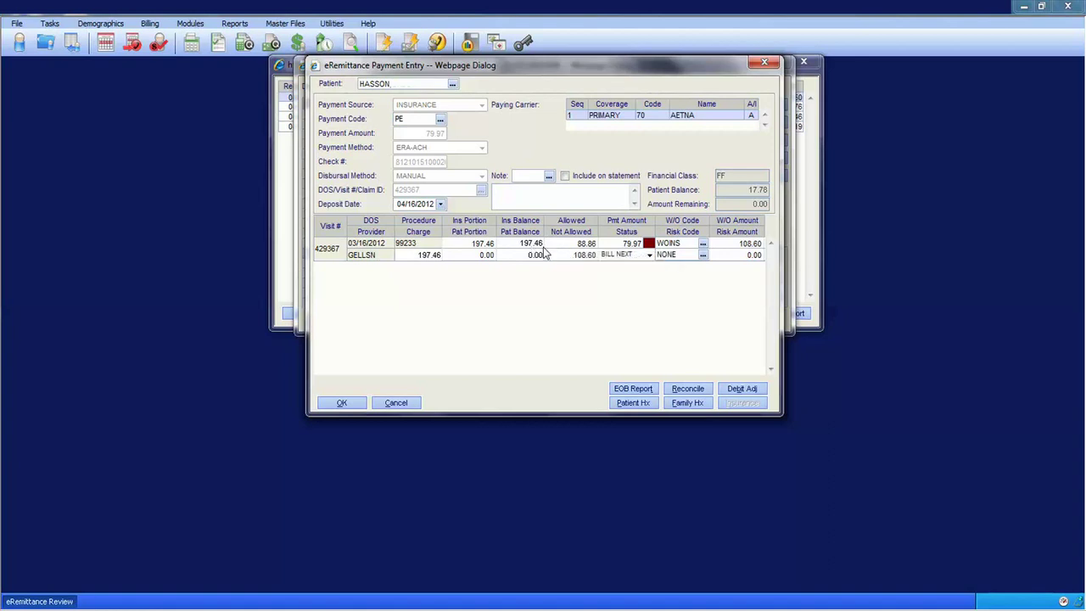
# Step: Inspect the allowed and payment amounts for procedure 99233 in the remittance payment entry
pyautogui.click(586, 243)
pyautogui.click(633, 243)
pyautogui.click(614, 286)
pyautogui.click(585, 245)
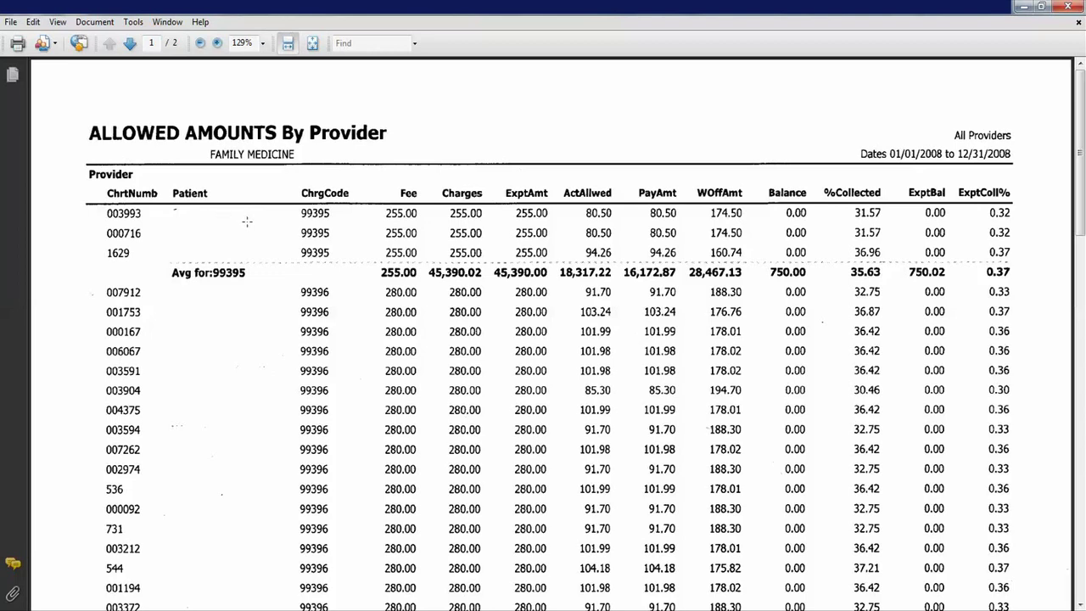
# Step: Compare charges, expected amount and actual allowed amount for charge code 99395 in the Allowed Amounts By Provider report, and minimize the report
pyautogui.moveTo(264, 181); pyautogui.dragTo(370, 222)
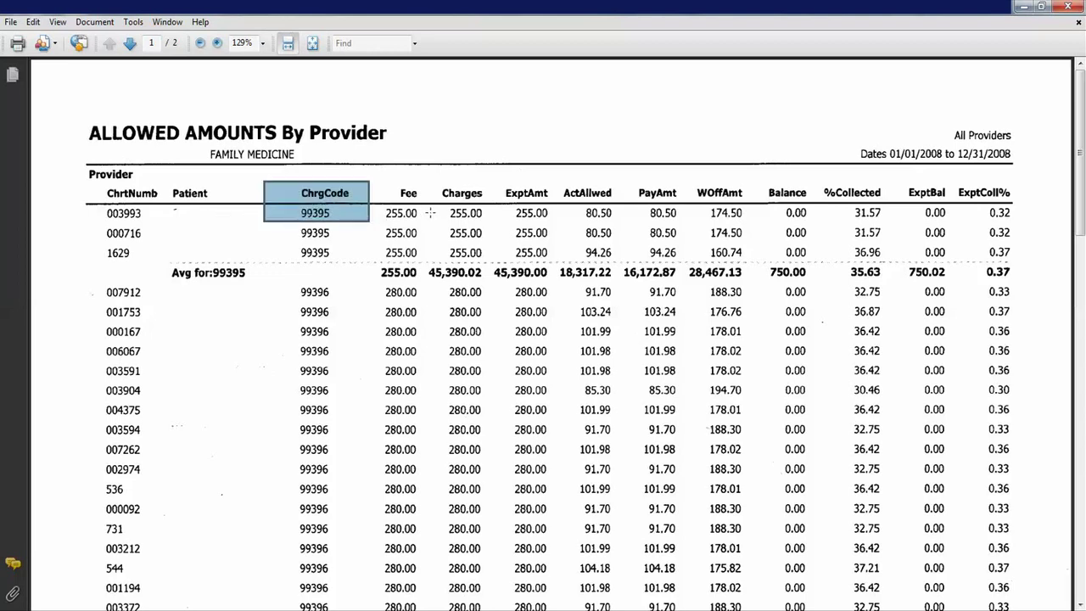
pyautogui.moveTo(434, 181); pyautogui.dragTo(497, 225)
pyautogui.moveTo(504, 181); pyautogui.dragTo(562, 230)
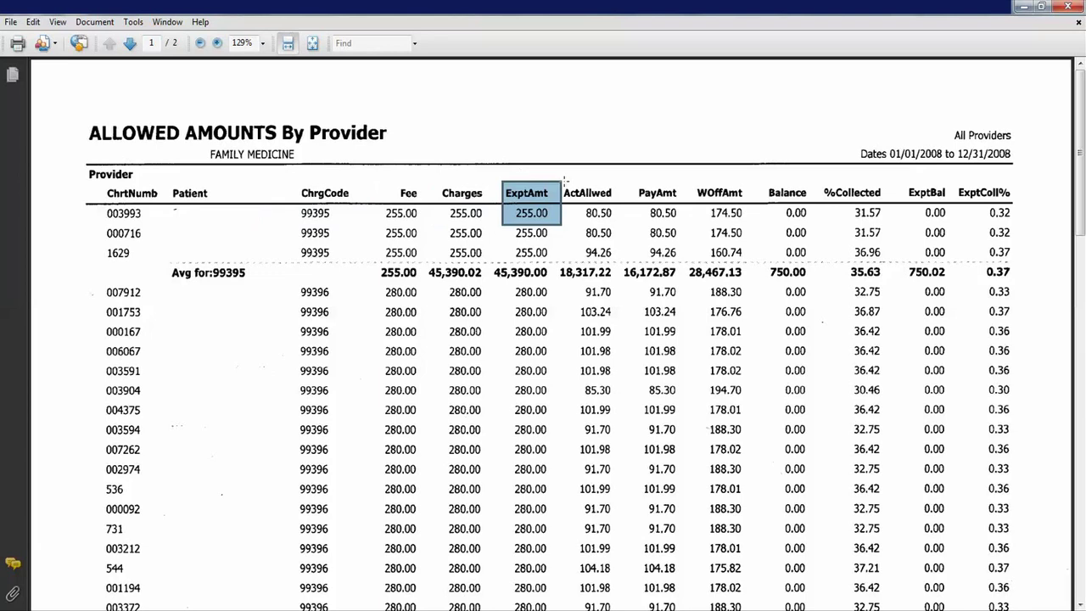
pyautogui.moveTo(564, 182); pyautogui.dragTo(627, 225)
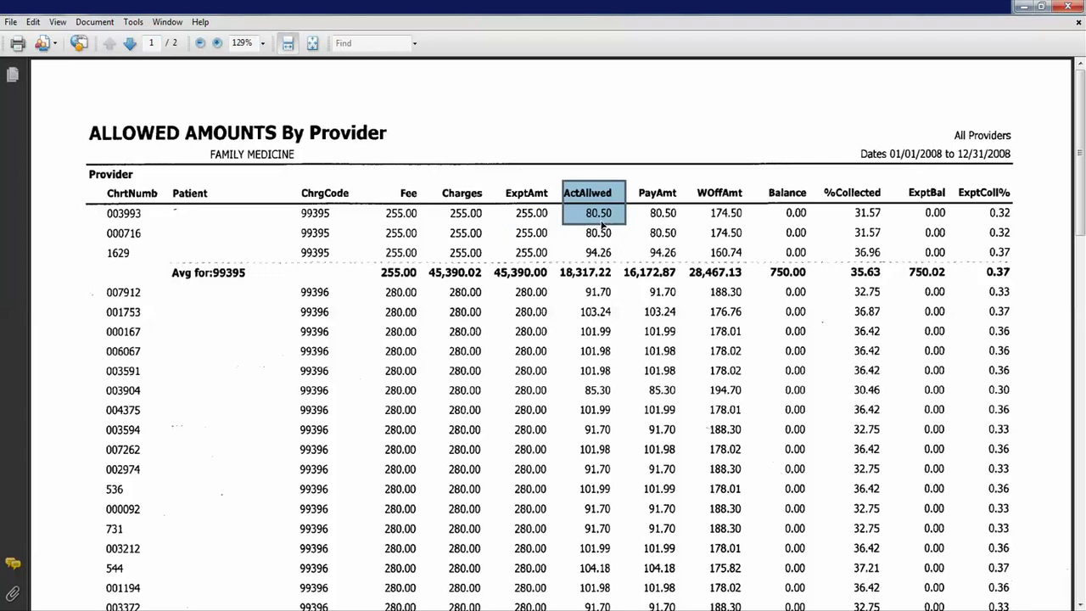
pyautogui.moveTo(498, 180); pyautogui.dragTo(558, 226)
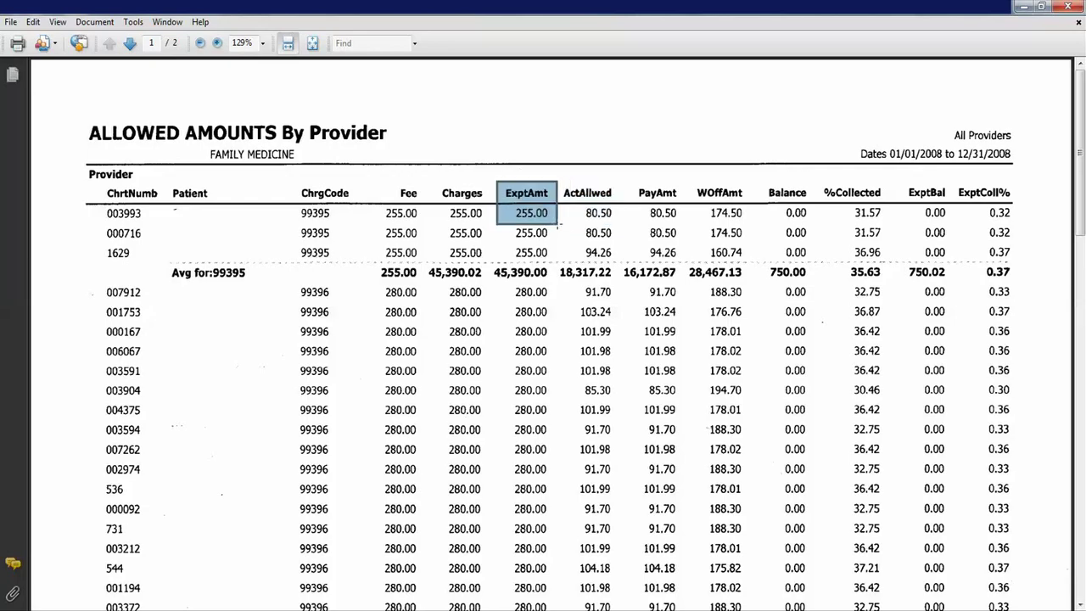
pyautogui.click(1023, 7)
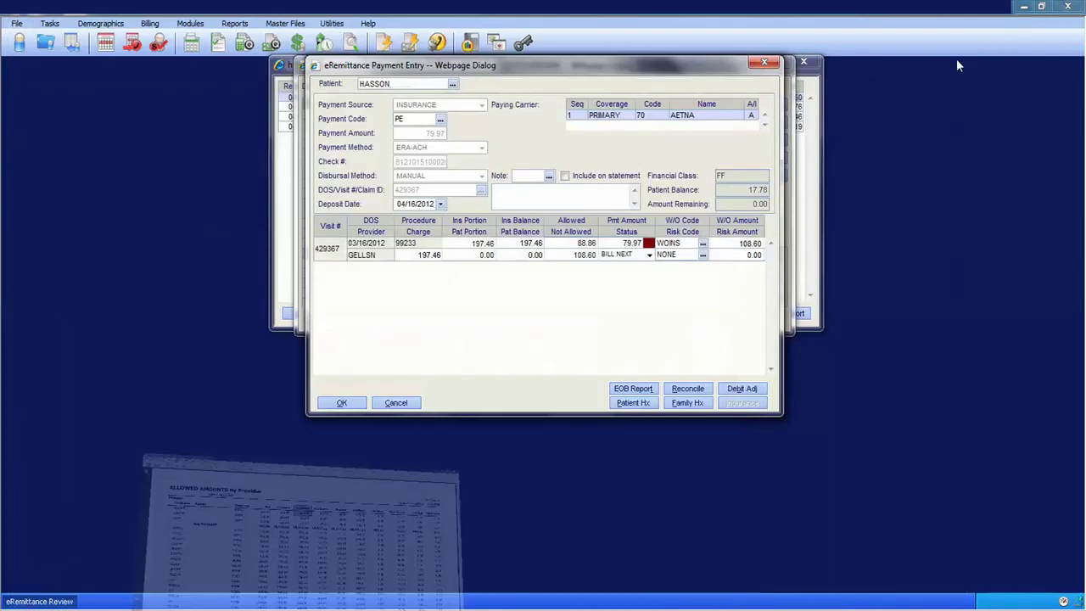
# Step: Check the allowed and payment amounts for procedure 99233, including the PR2 coinsurance entry among its claim adjustment reason codes
pyautogui.click(582, 244)
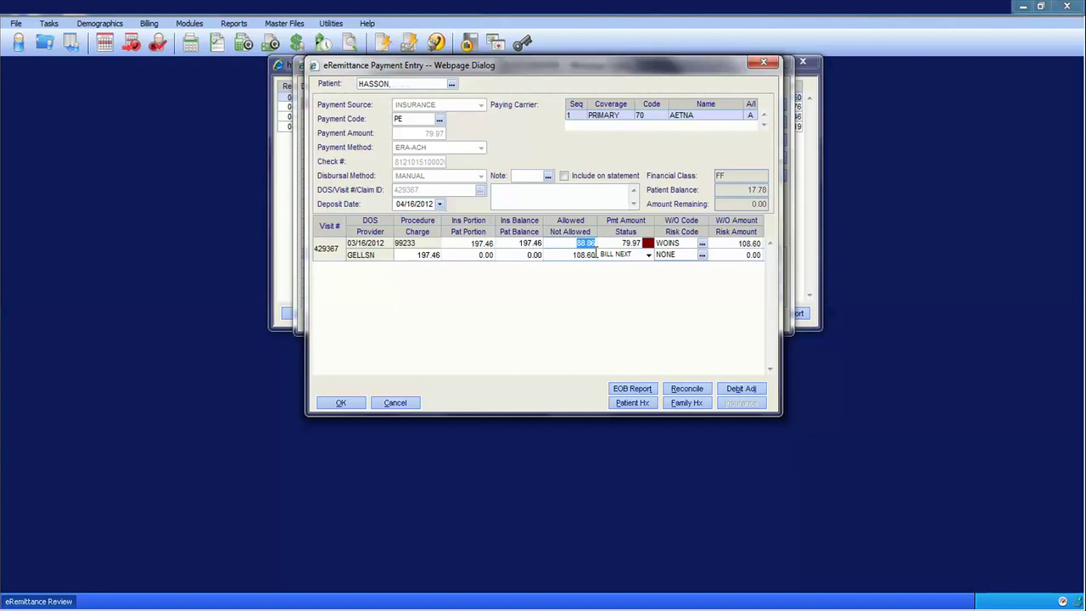
pyautogui.moveTo(617, 244); pyautogui.dragTo(642, 244)
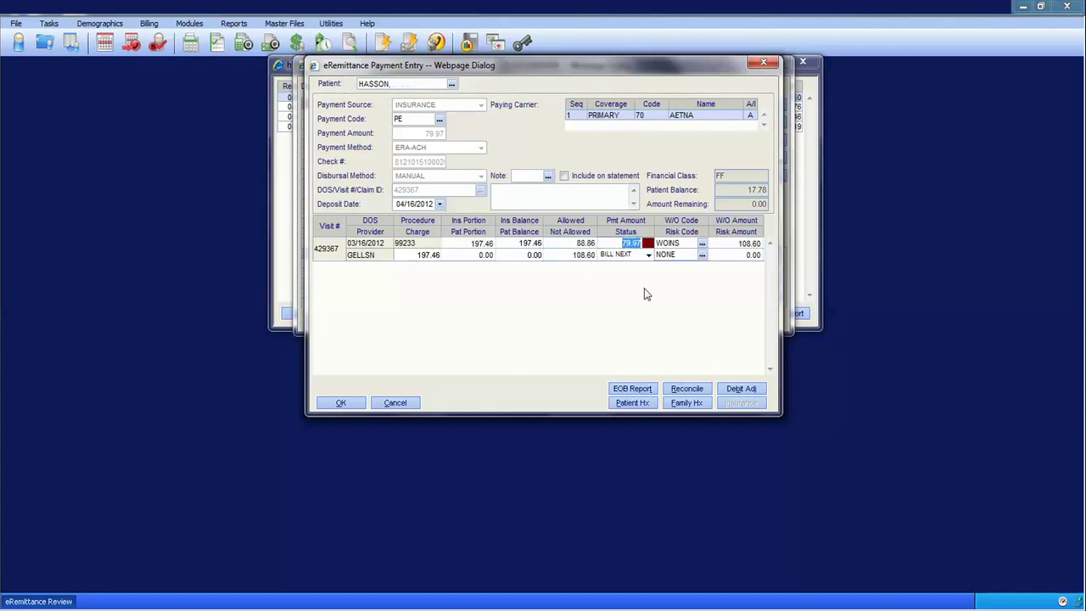
pyautogui.click(648, 244)
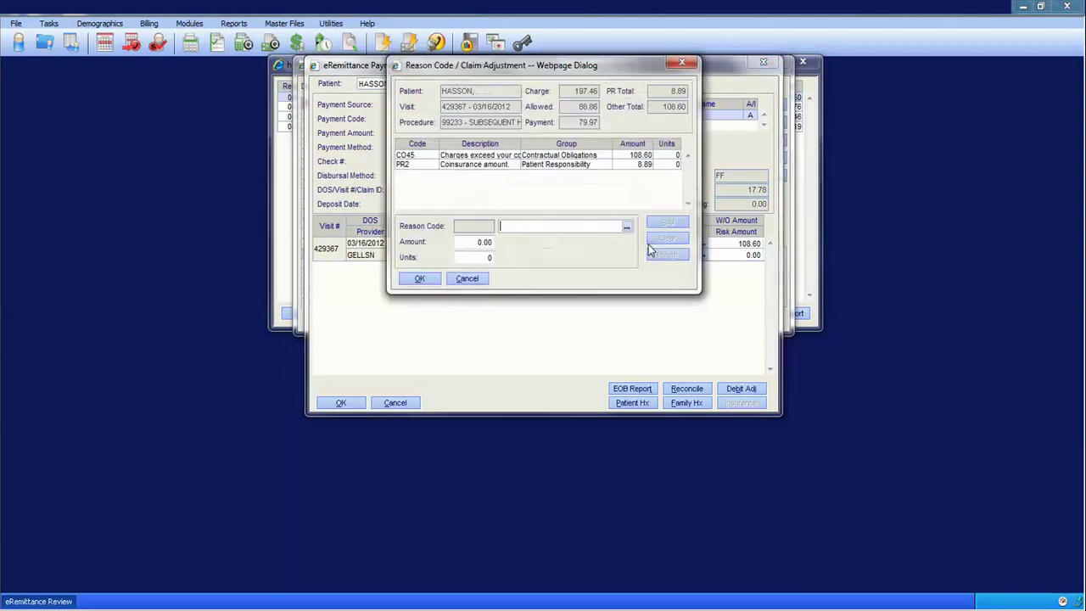
pyautogui.click(462, 168)
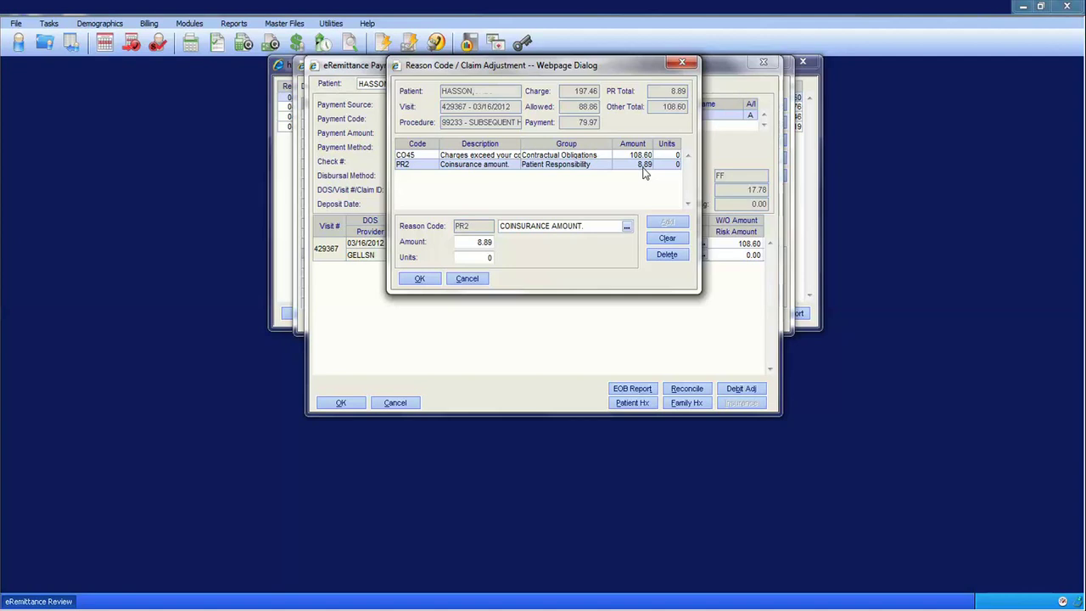
pyautogui.click(681, 62)
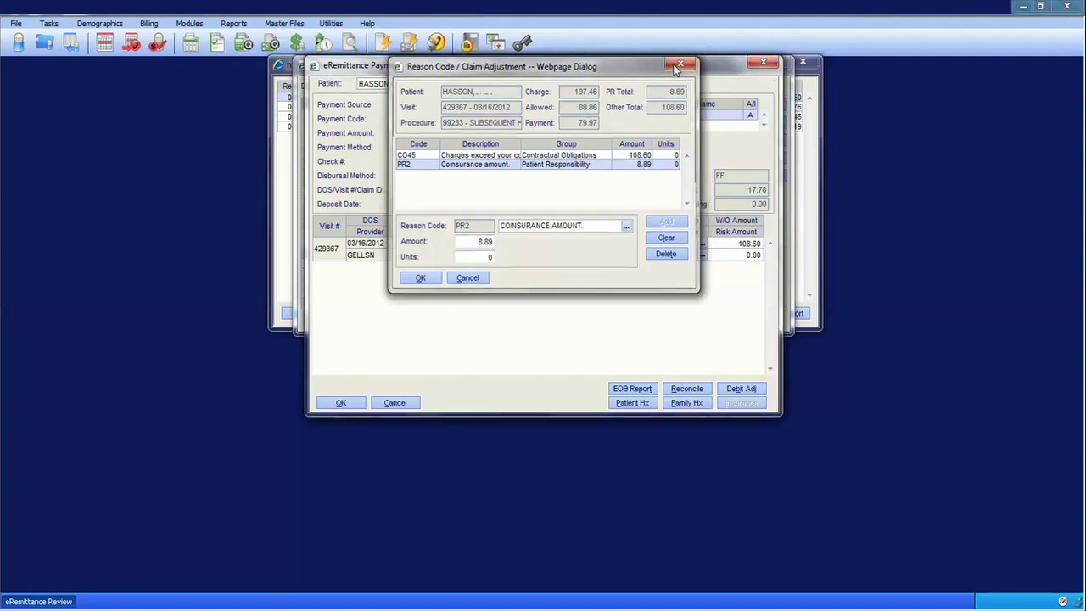
pyautogui.click(585, 244)
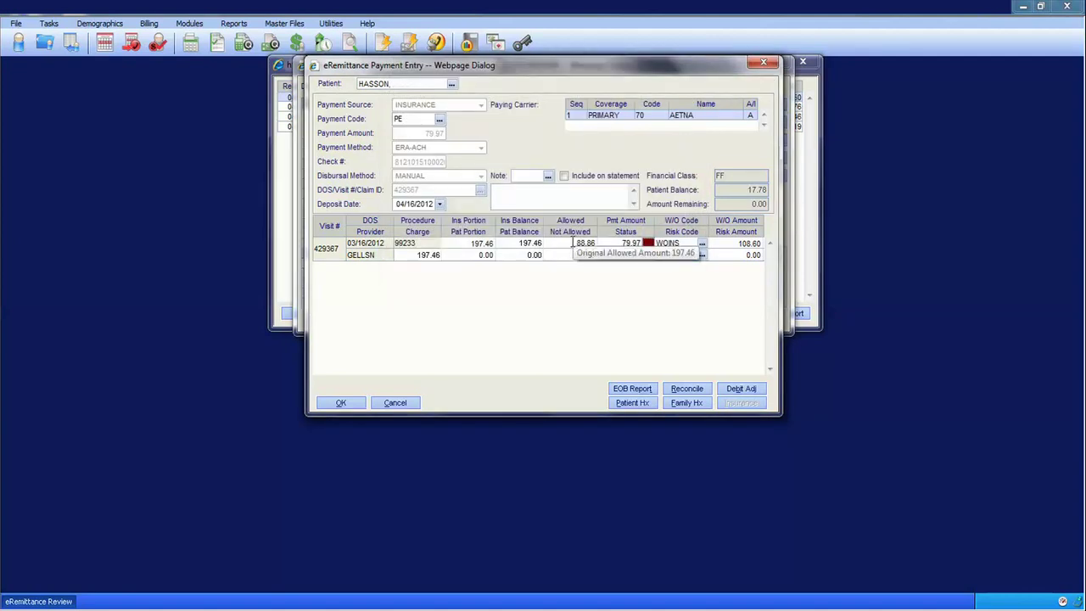
pyautogui.click(628, 244)
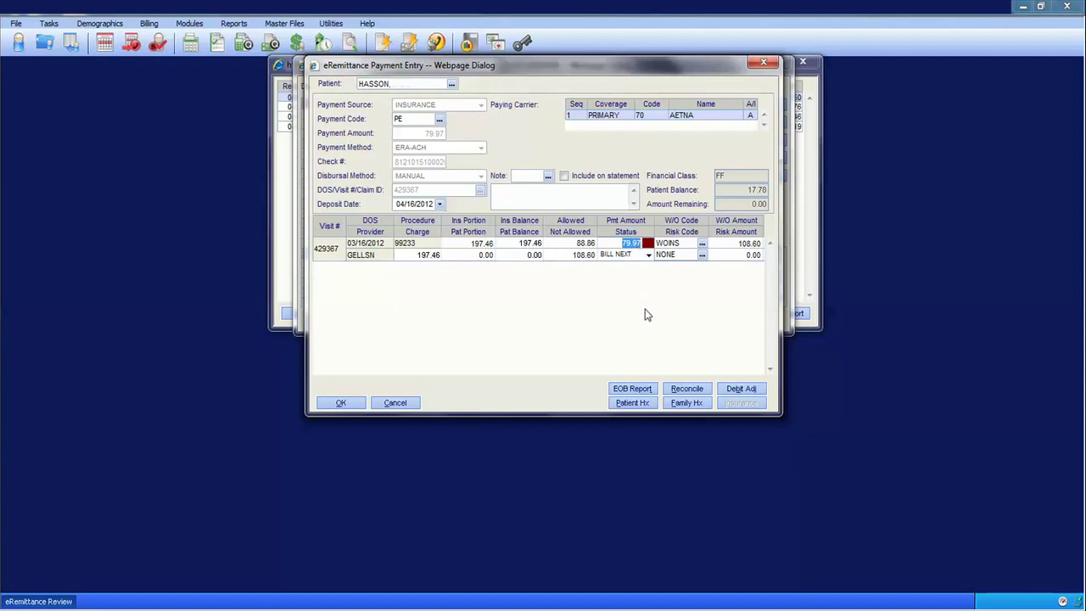
# Step: Switch to the sample patient statement in the PDF viewer and examine its practice, addressee and remit-to address blocks
pyautogui.press('Tab')
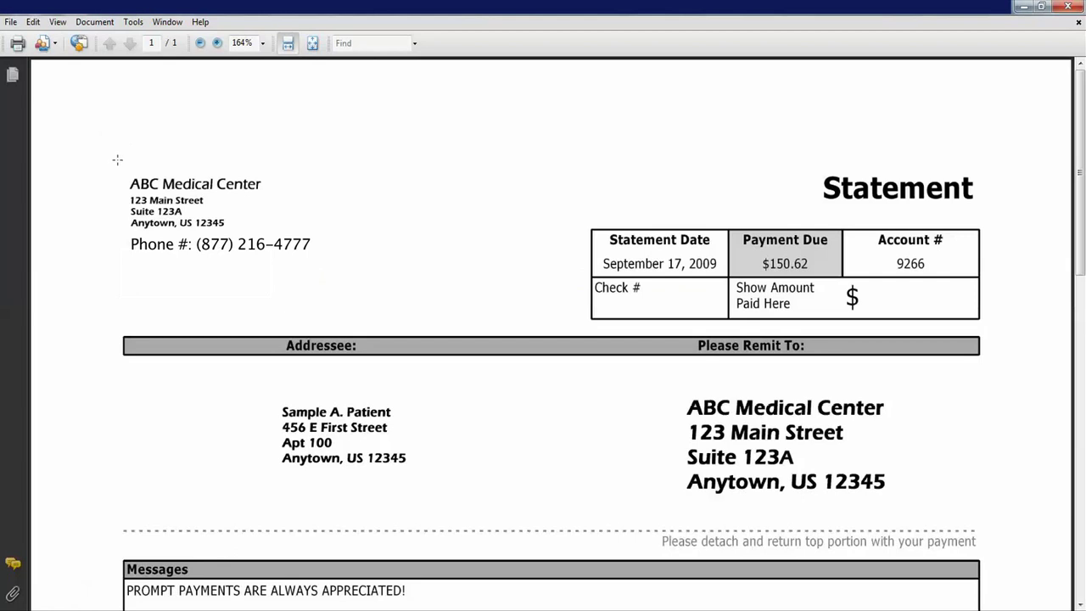
pyautogui.moveTo(117, 159); pyautogui.dragTo(323, 243)
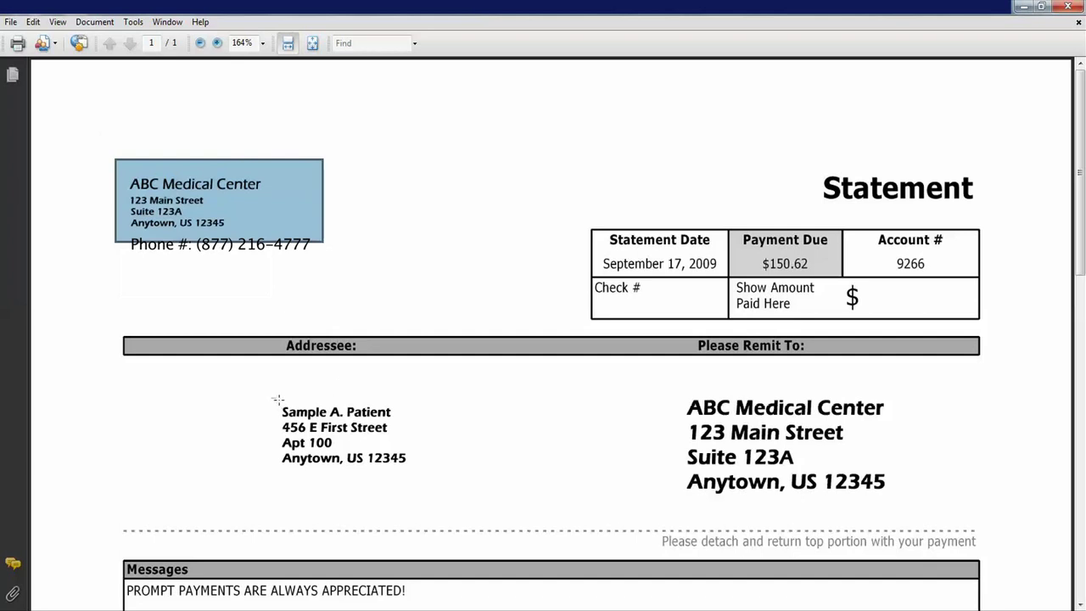
pyautogui.moveTo(271, 398); pyautogui.dragTo(442, 484)
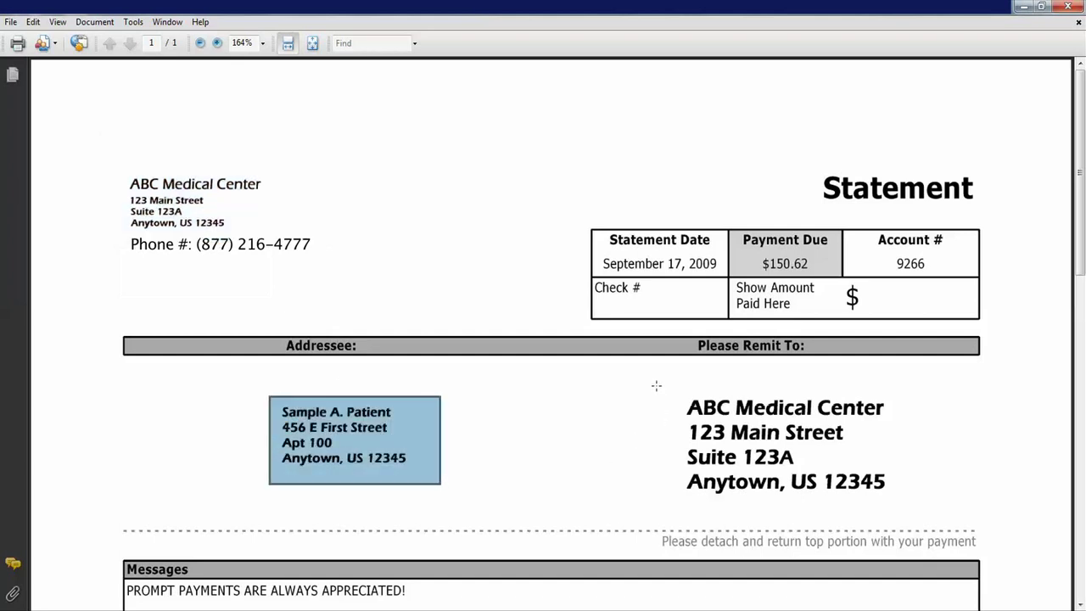
pyautogui.moveTo(662, 387); pyautogui.dragTo(920, 501)
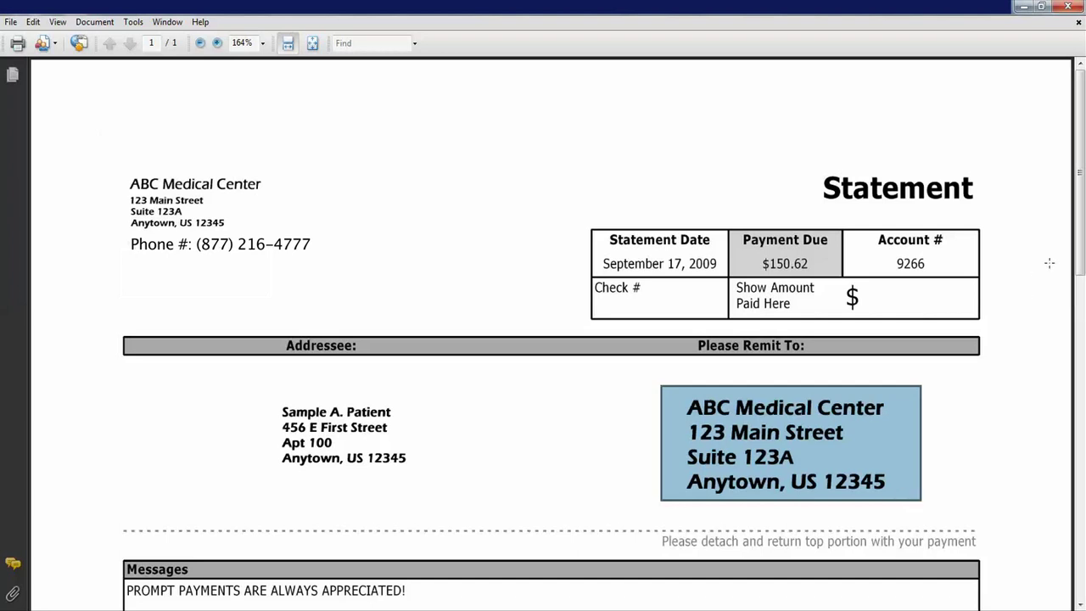
# Step: Review the statement's 07/16/2009 nail bed removal and 07/30/2009 office visit entries, including the deductible remark under each insurance payment
pyautogui.moveTo(1083, 242); pyautogui.dragTo(1082, 396)
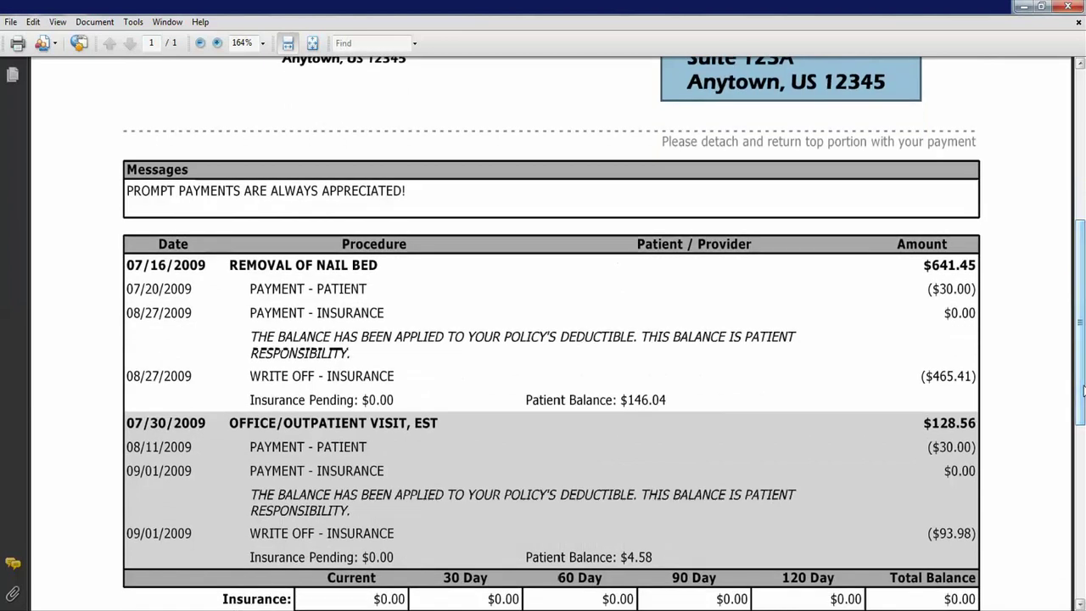
pyautogui.moveTo(108, 247); pyautogui.dragTo(408, 289)
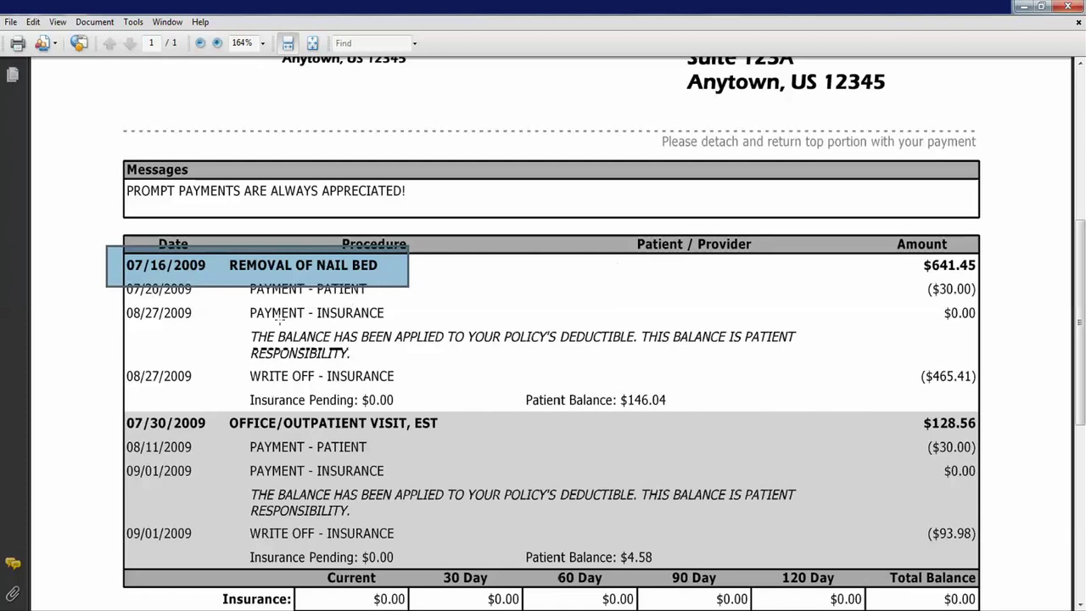
pyautogui.moveTo(237, 325); pyautogui.dragTo(808, 371)
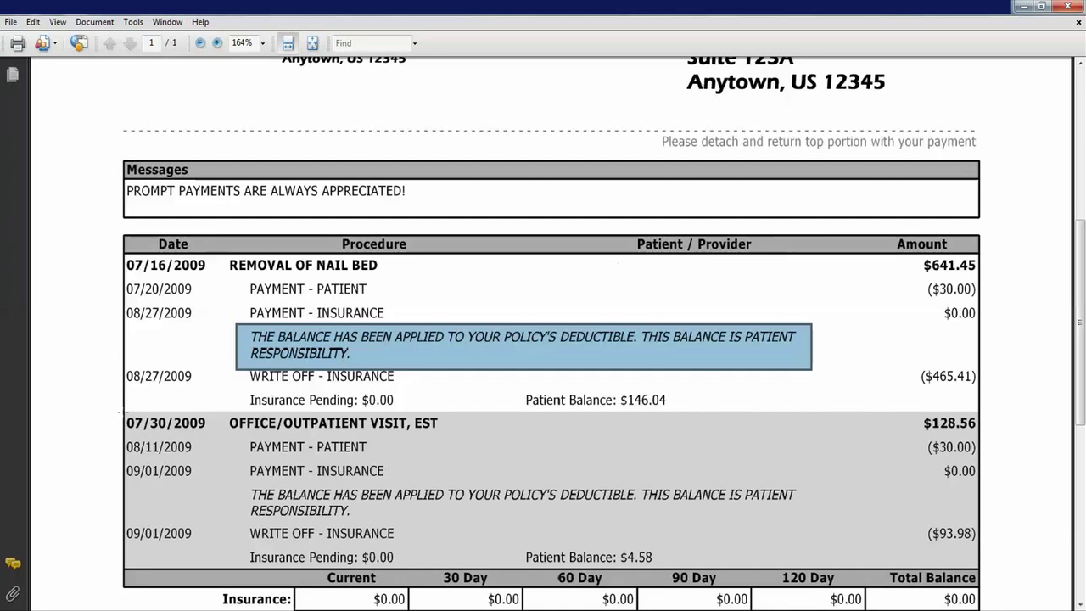
pyautogui.moveTo(112, 411); pyautogui.dragTo(356, 438)
pyautogui.moveTo(467, 433); pyautogui.dragTo(469, 434)
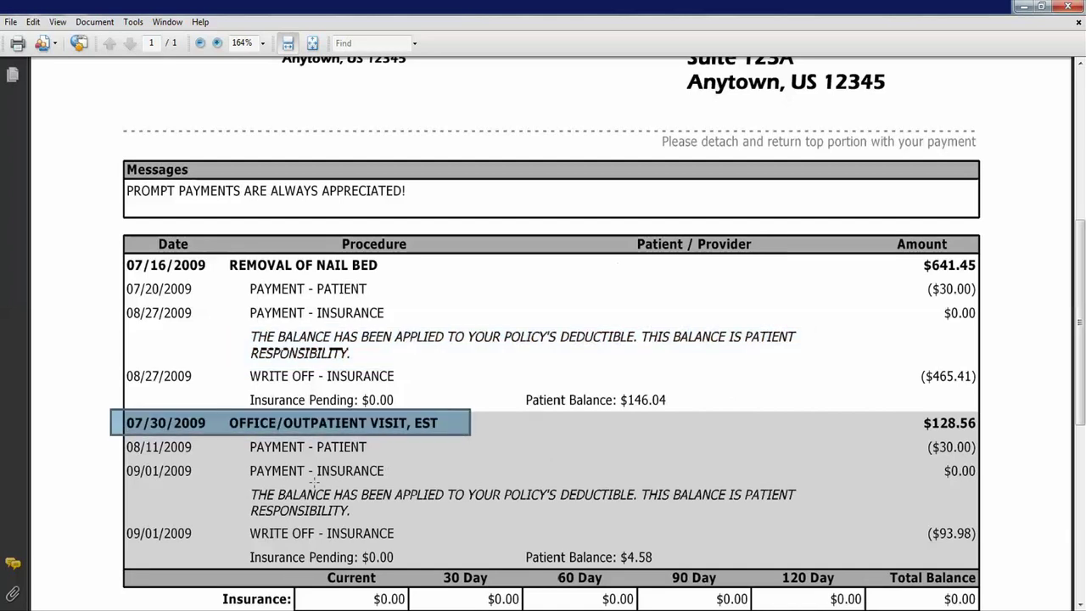
pyautogui.moveTo(241, 486); pyautogui.dragTo(838, 527)
pyautogui.scroll(-5, 837, 527)
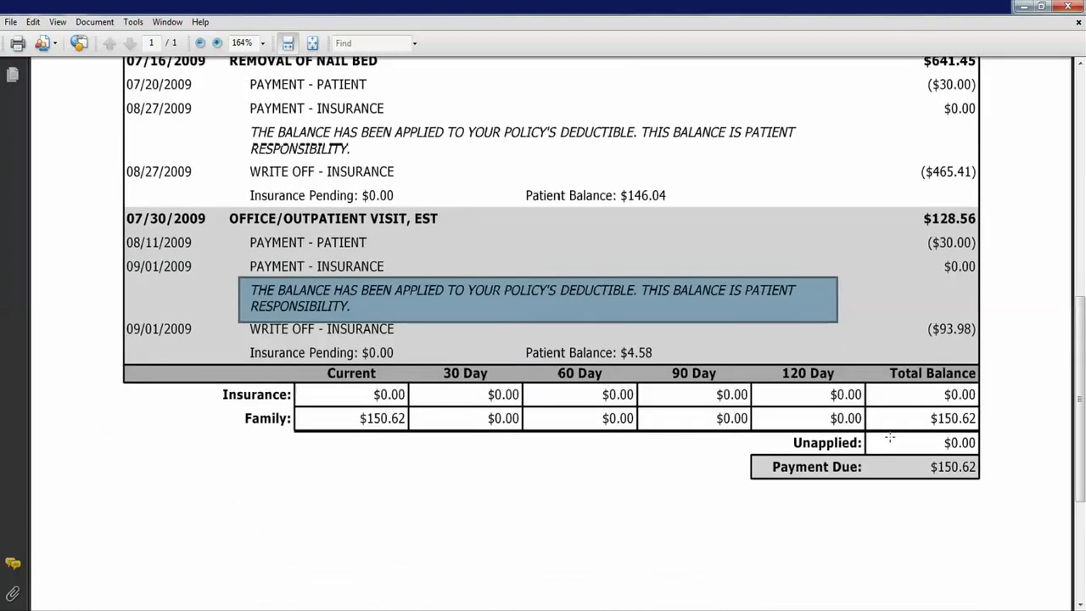
# Step: Examine the statement's unapplied and payment due amounts and its remittance footer, and return to the start of the page
pyautogui.moveTo(889, 437); pyautogui.dragTo(1001, 496)
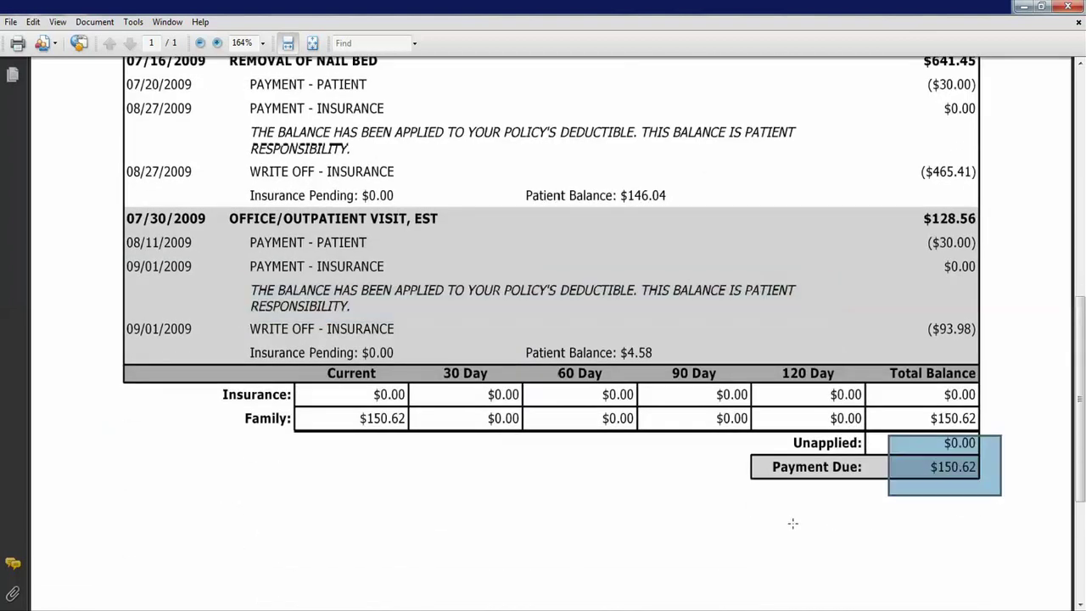
pyautogui.scroll(-5, 790, 524)
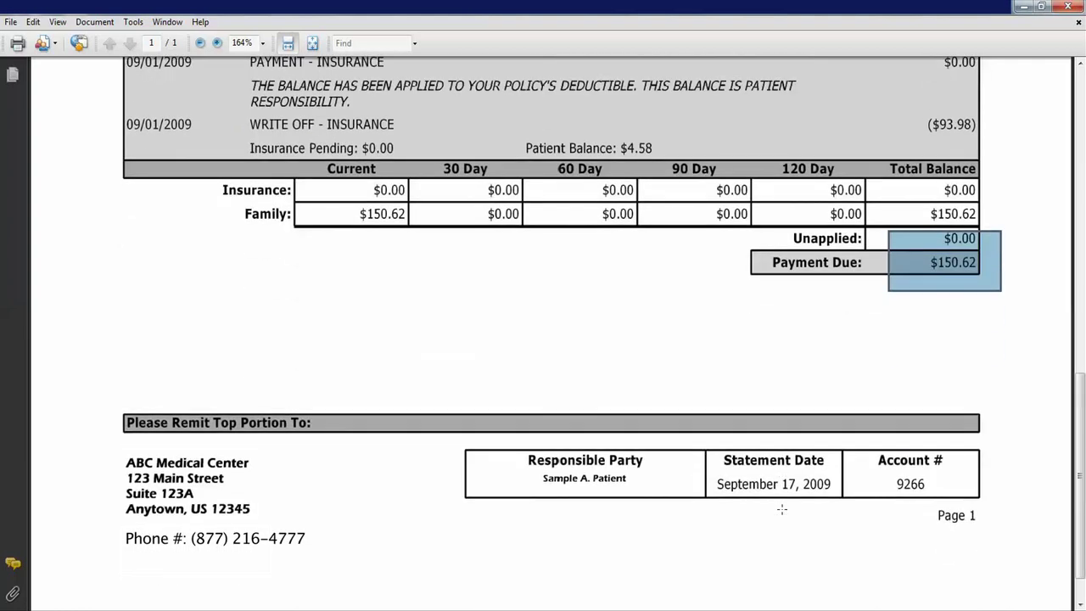
pyautogui.scroll(-1, 781, 509)
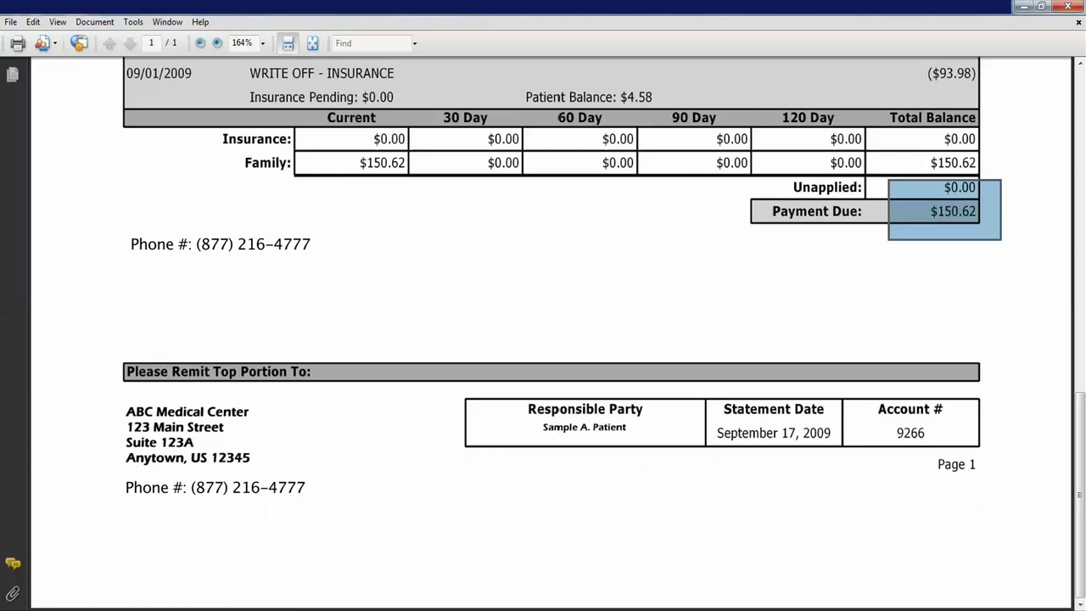
pyautogui.scroll(20, 384, 509)
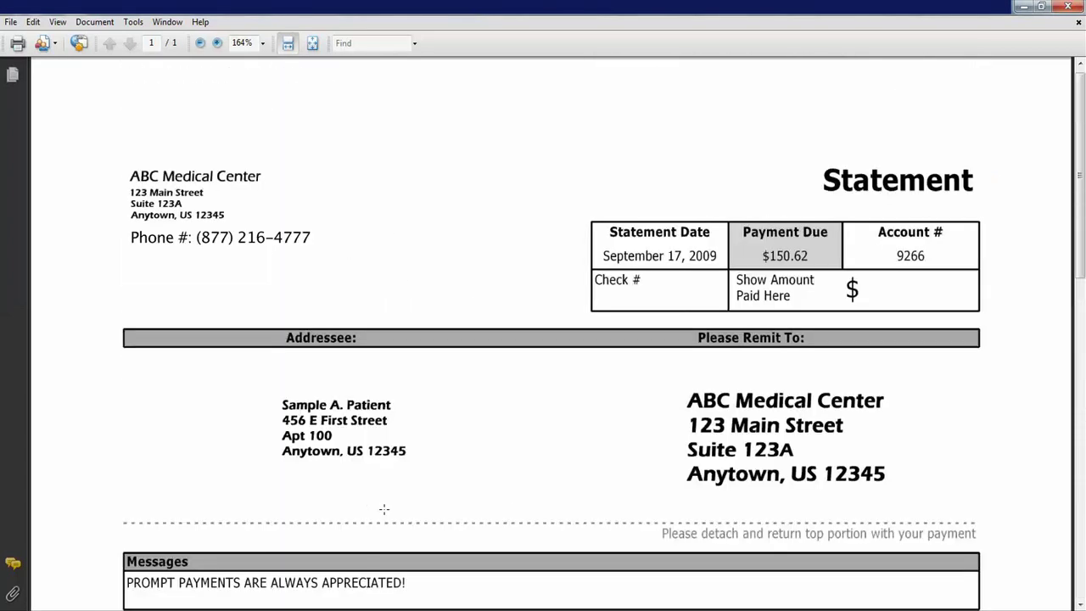
pyautogui.scroll(1, 383, 509)
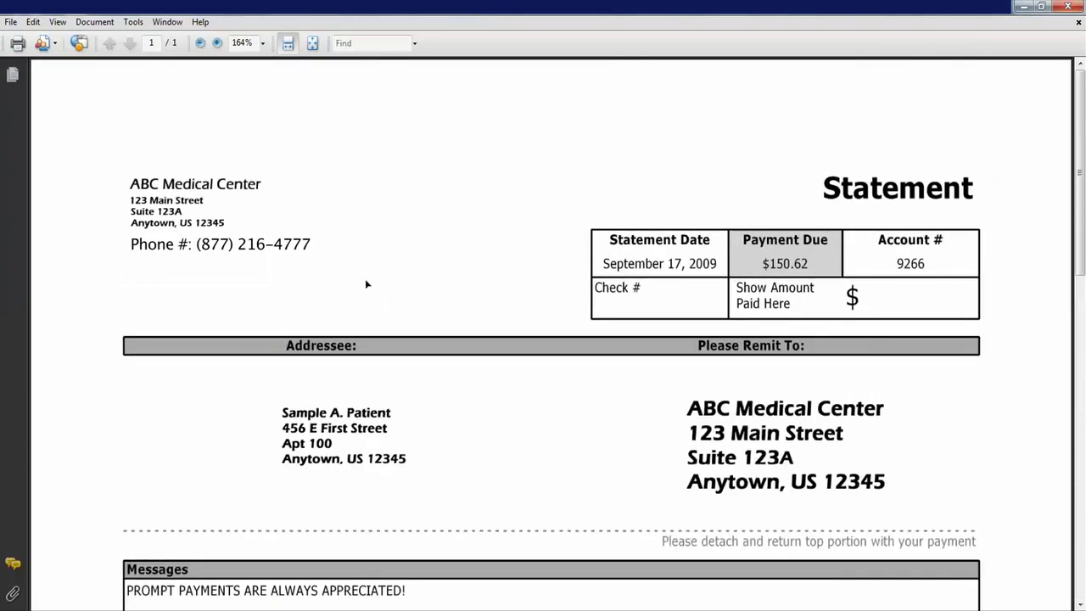